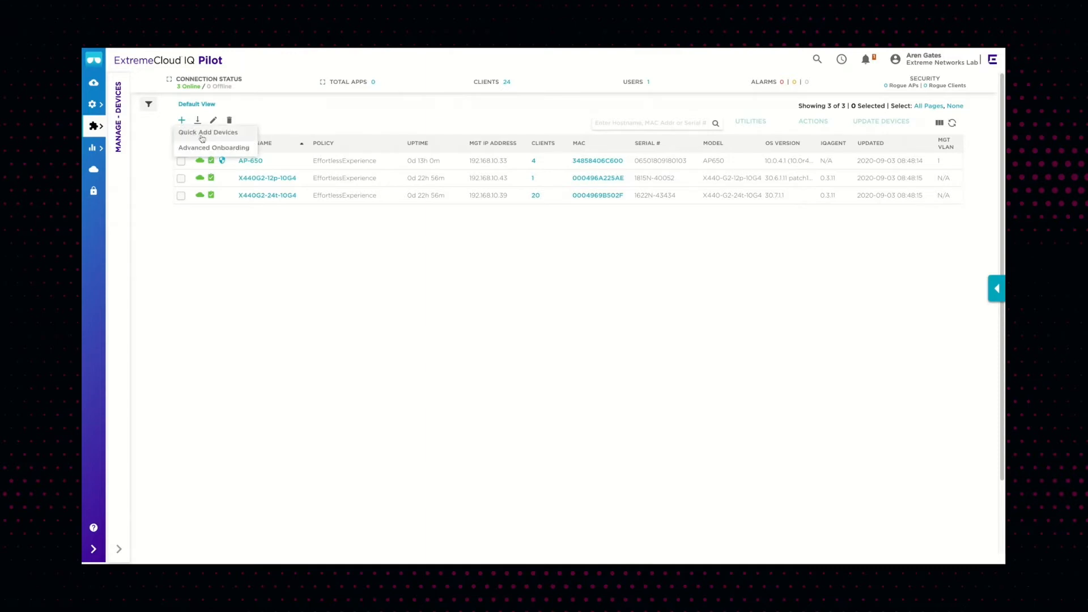
Open the Quick Add Devices form and set the device make to VOSS
left_click(237, 135)
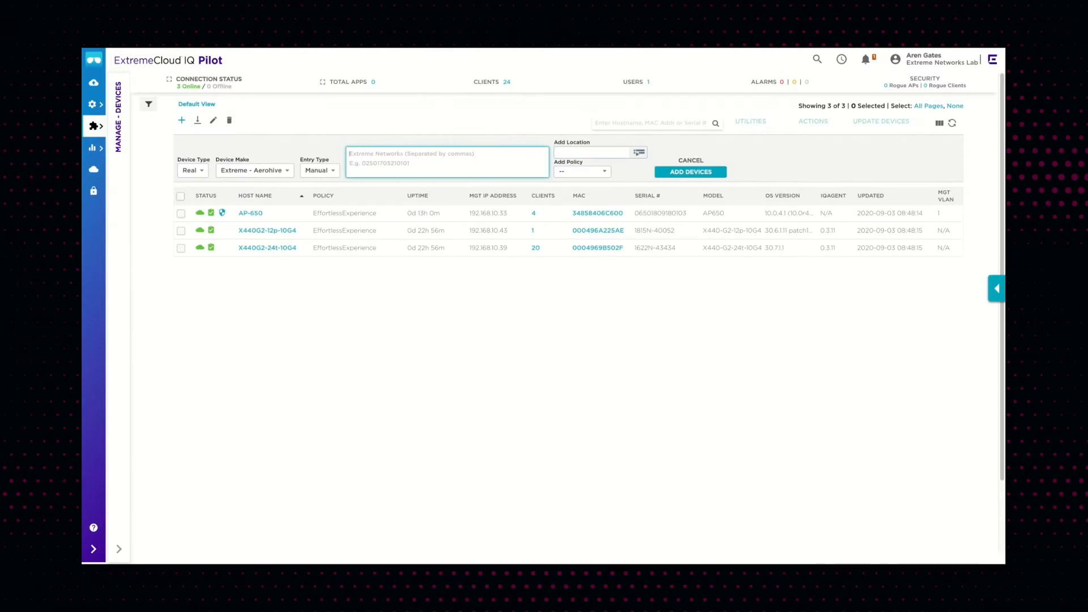
left_click(203, 172)
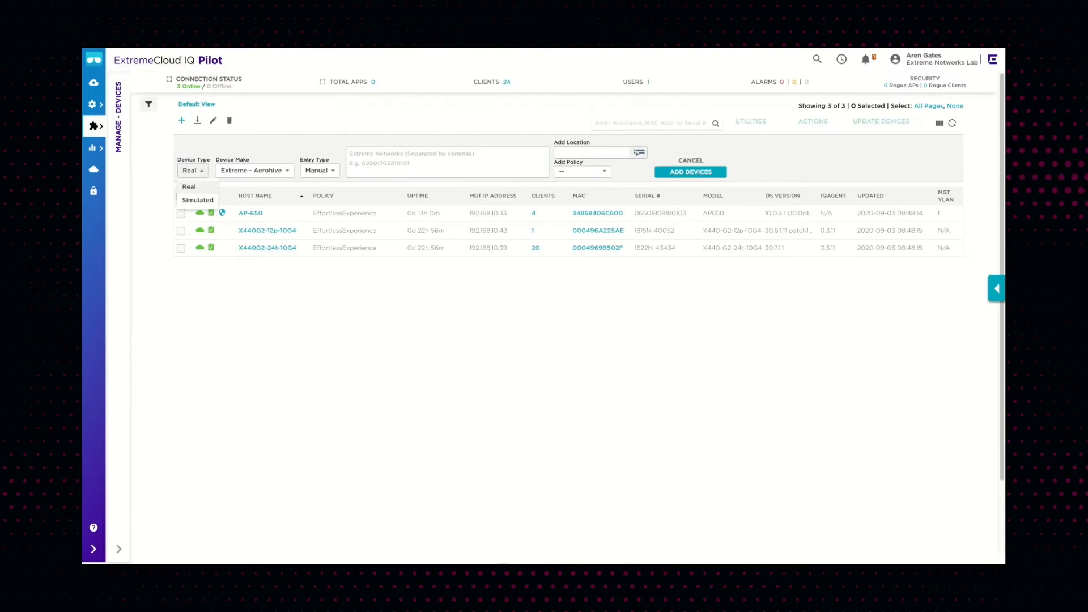
left_click(287, 171)
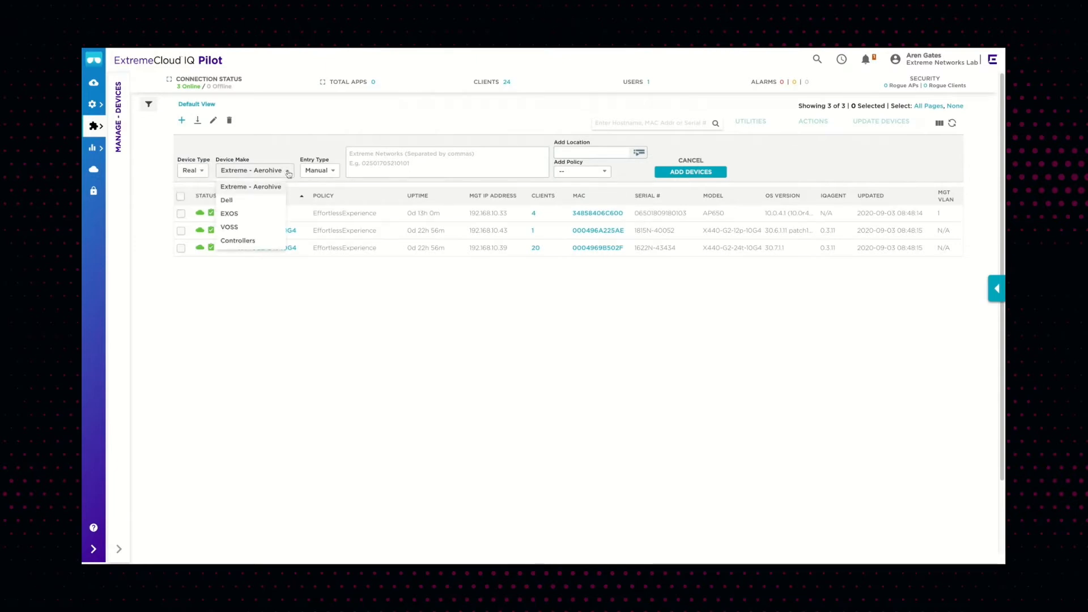
left_click(247, 227)
Switch the device make to EXOS and then to Dell
left_click(248, 174)
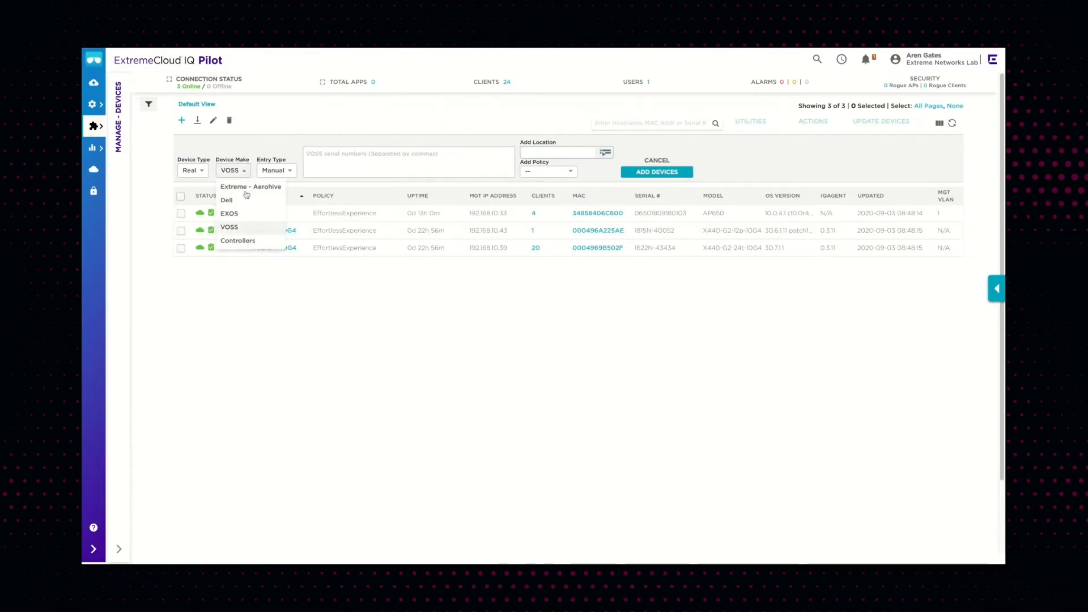
left_click(239, 217)
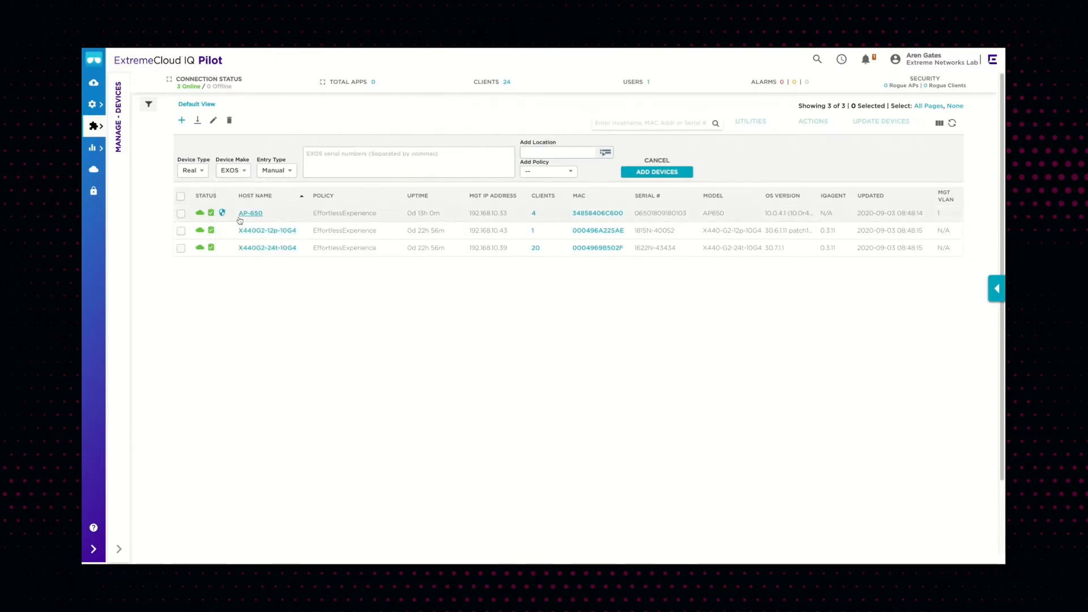
left_click(245, 175)
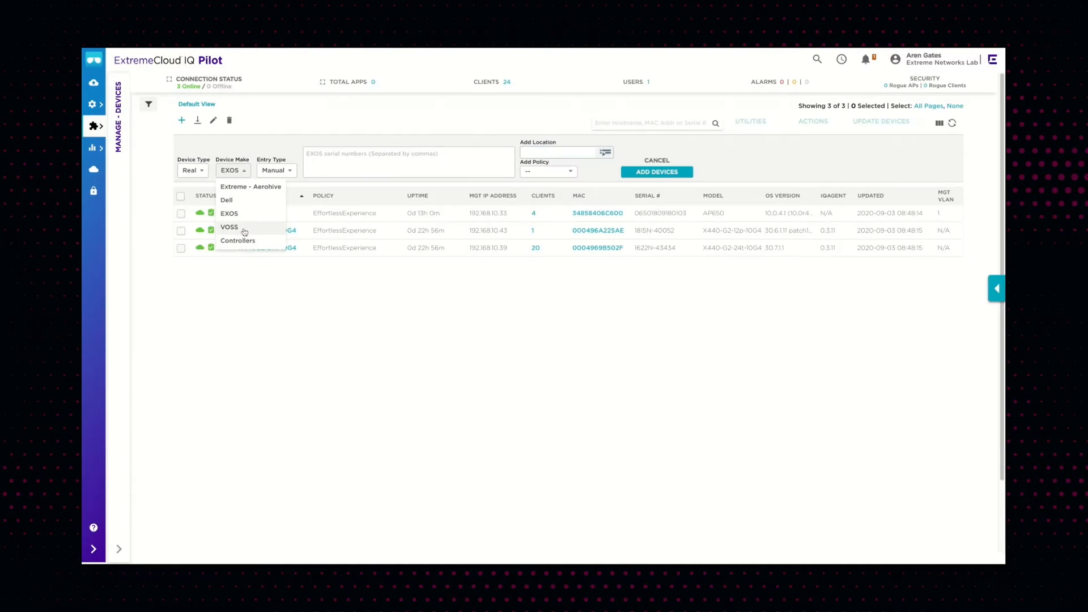
left_click(244, 201)
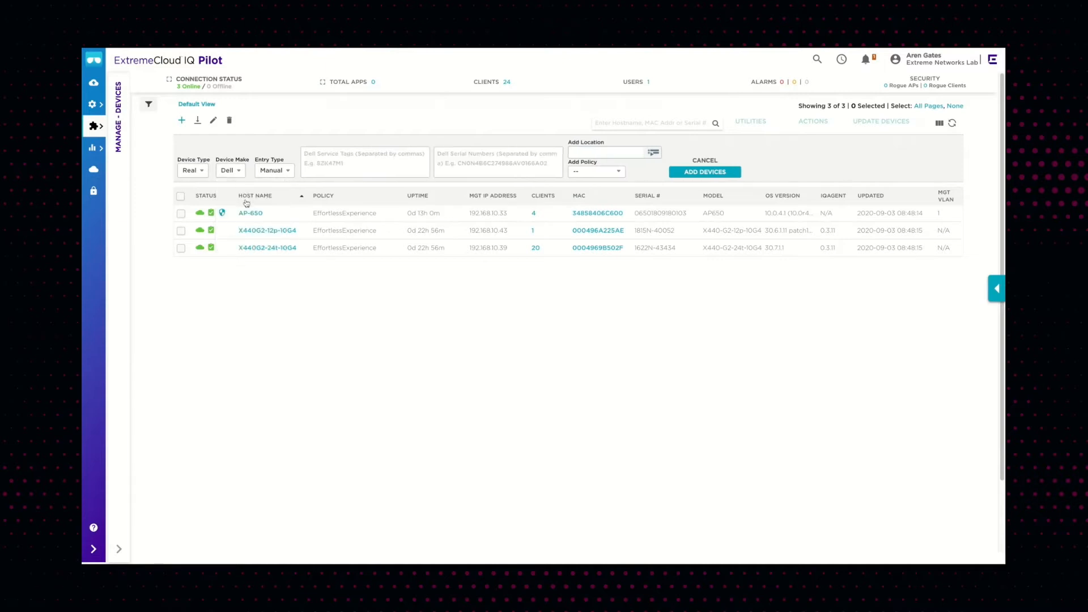
Set the device make back to VOSS and check the entry type options, keeping Manual
left_click(240, 173)
left_click(240, 222)
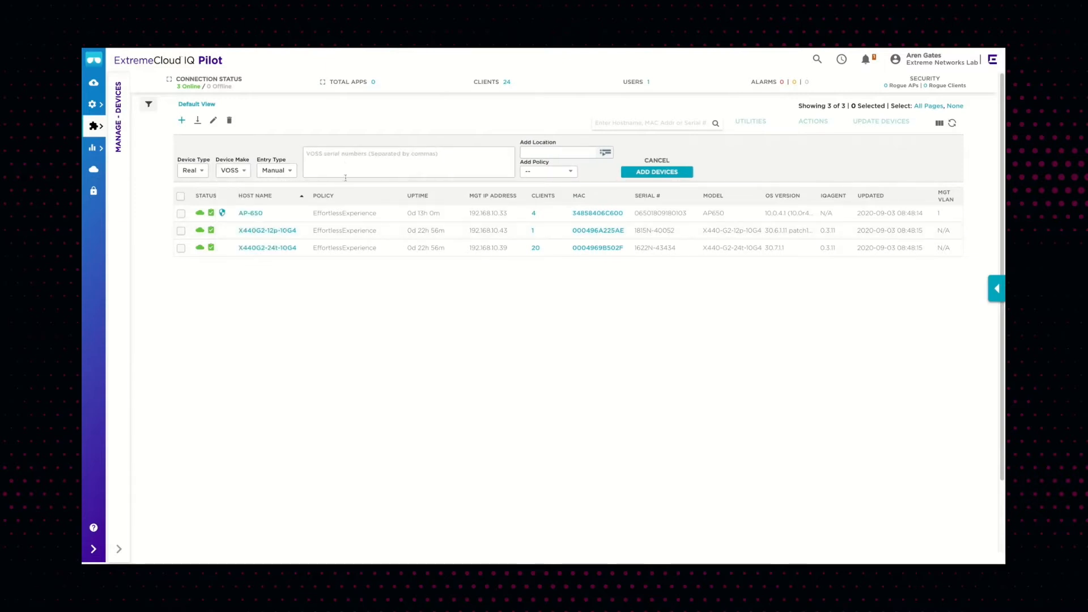
left_click(295, 173)
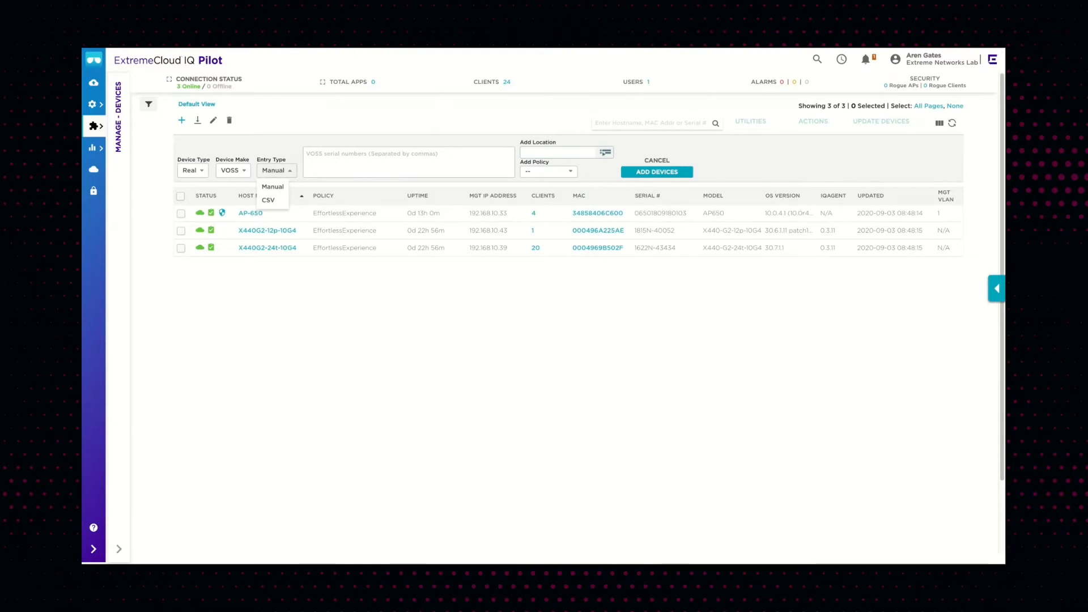
Paste the switch serial number 1852F-10003 and assign the location Floor 1 of the Washington, DC building
left_click(408, 162)
key("ctrl+v")
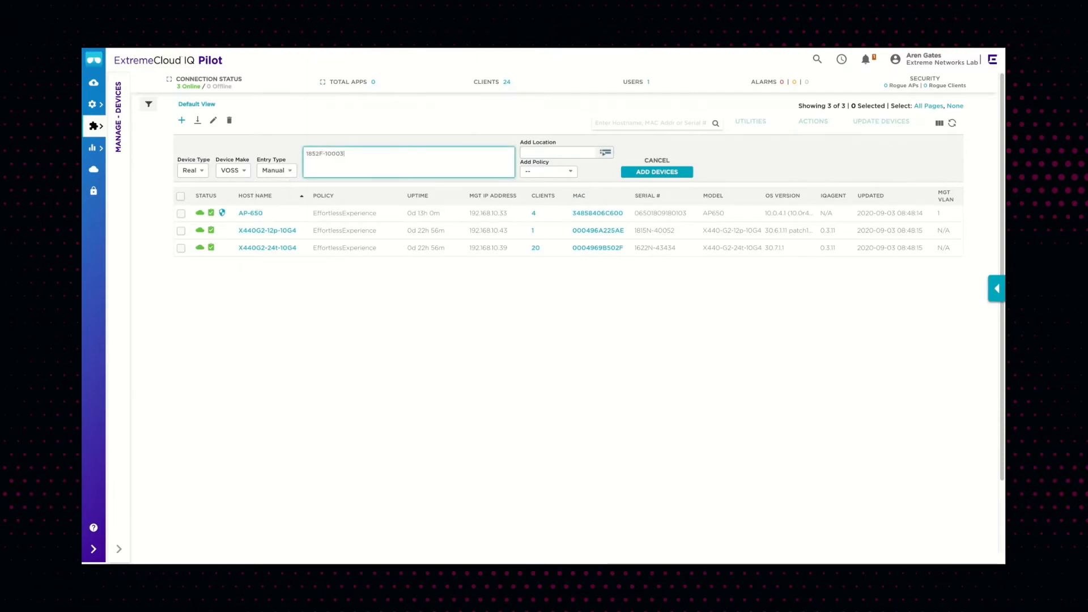
left_click(606, 153)
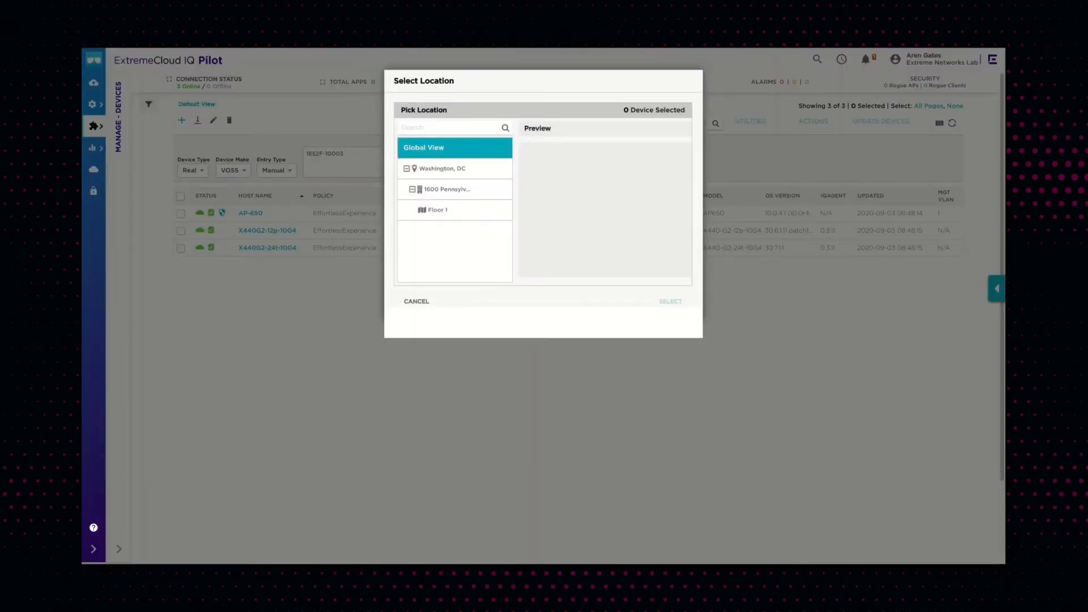
left_click(442, 213)
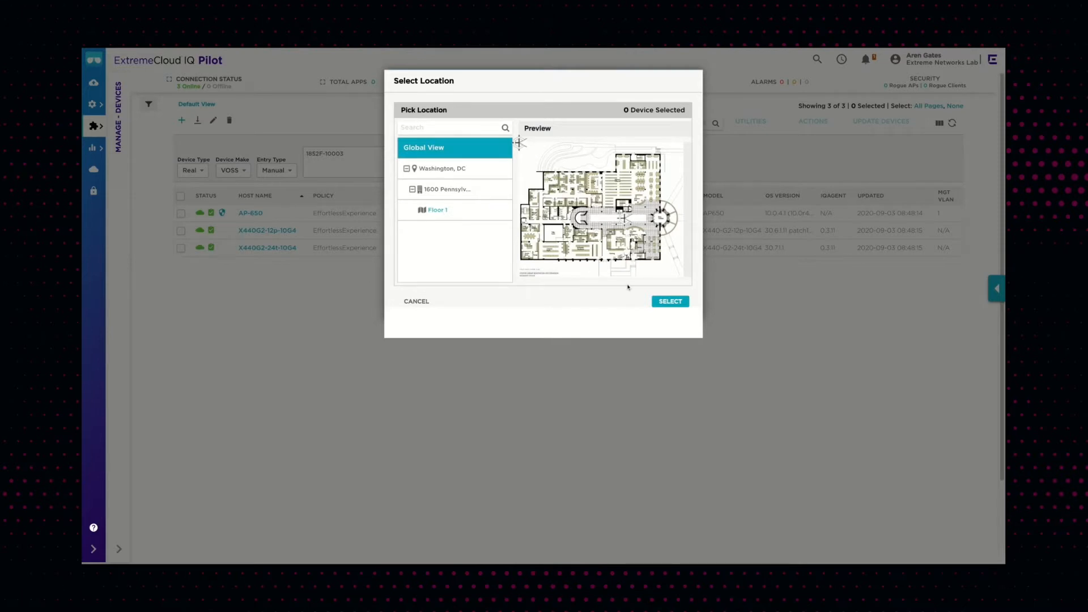
left_click(662, 304)
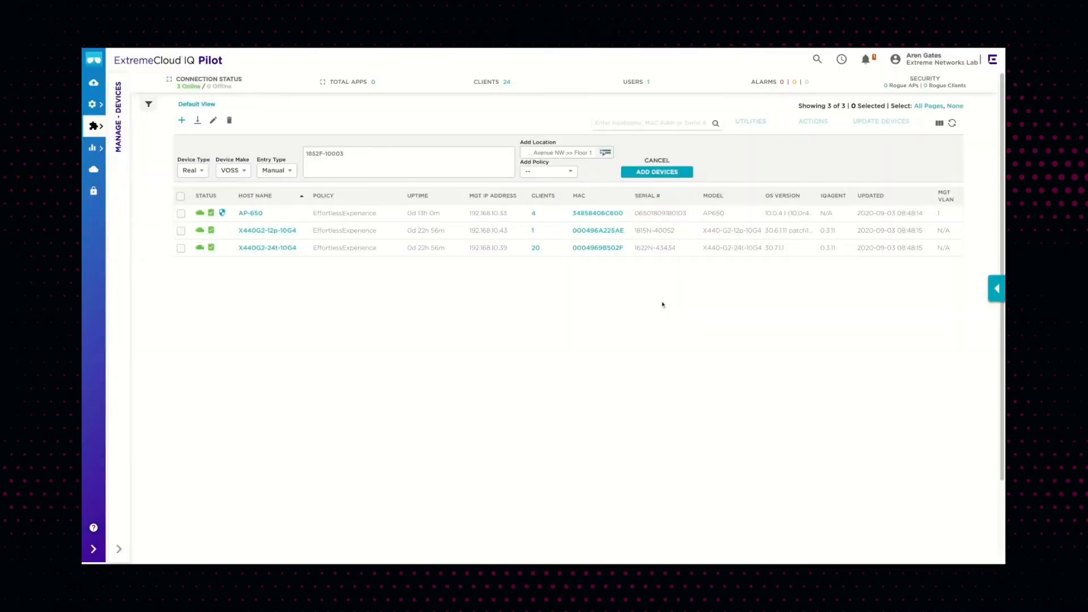
Assign the EffortlessExperience network policy and add the device
left_click(570, 172)
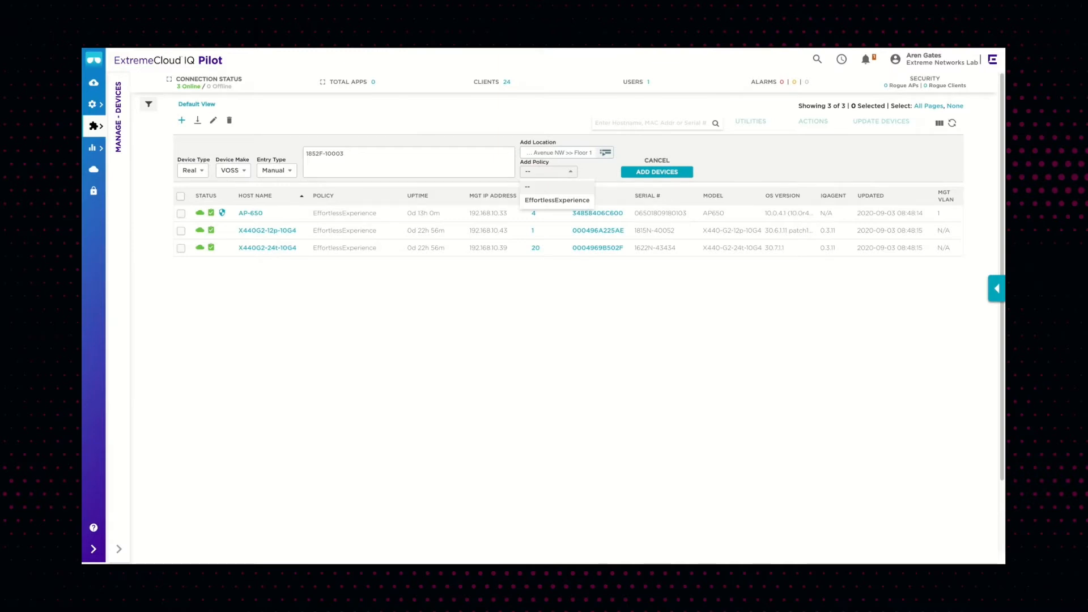
left_click(572, 204)
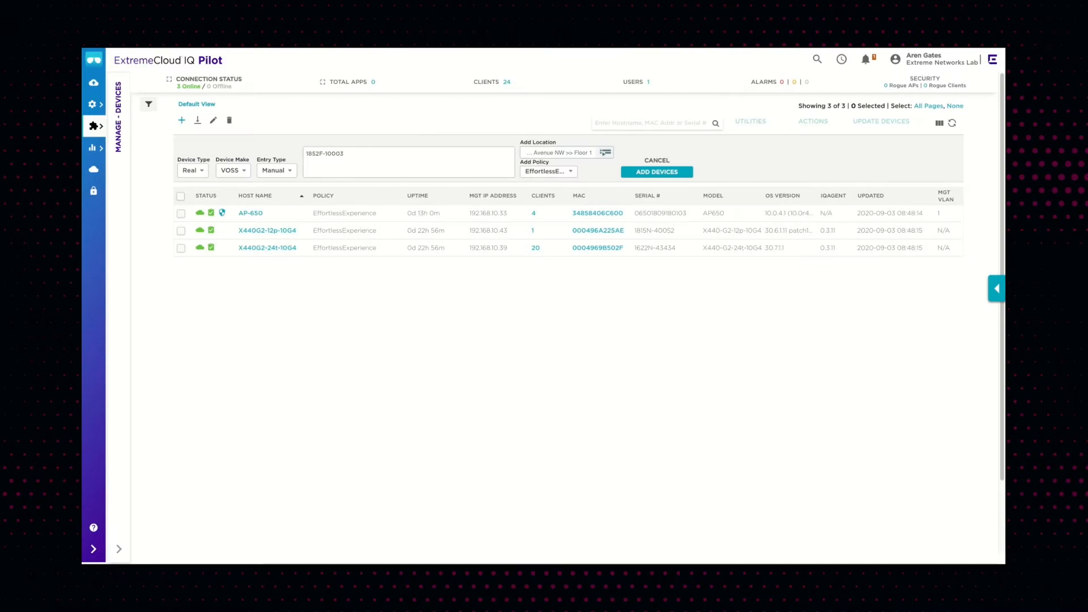
left_click(639, 174)
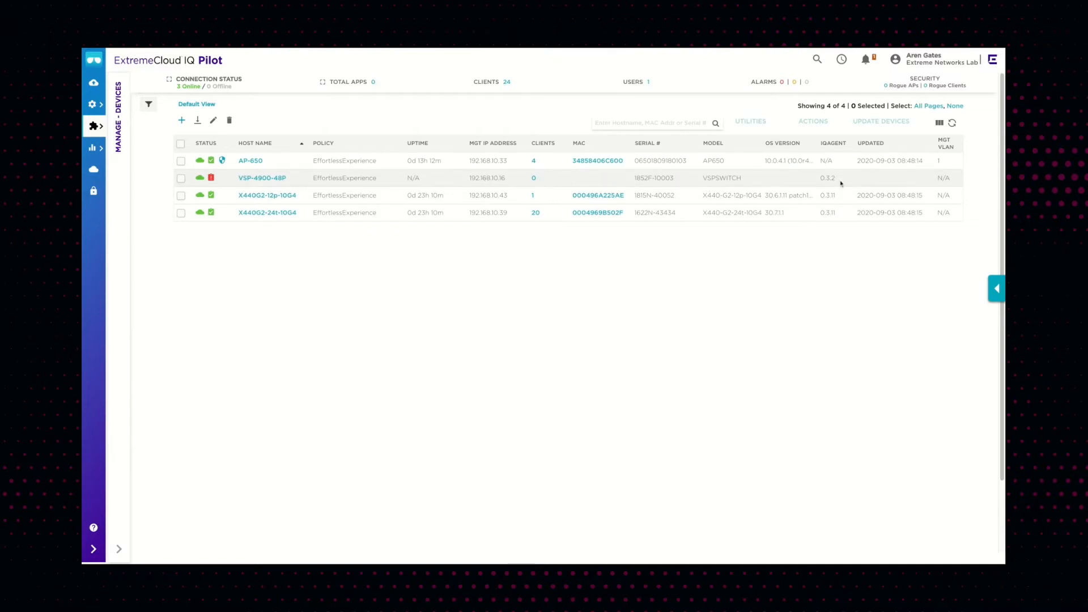
Open the VSP-4900-48P switch details and inspect the status of port 48
left_click(276, 180)
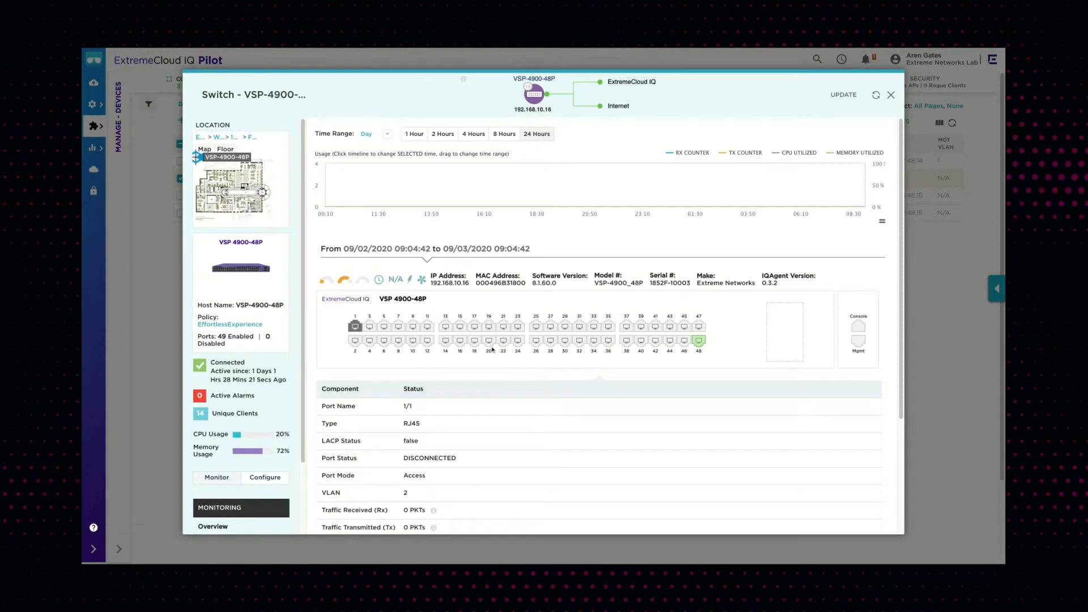
left_click(700, 347)
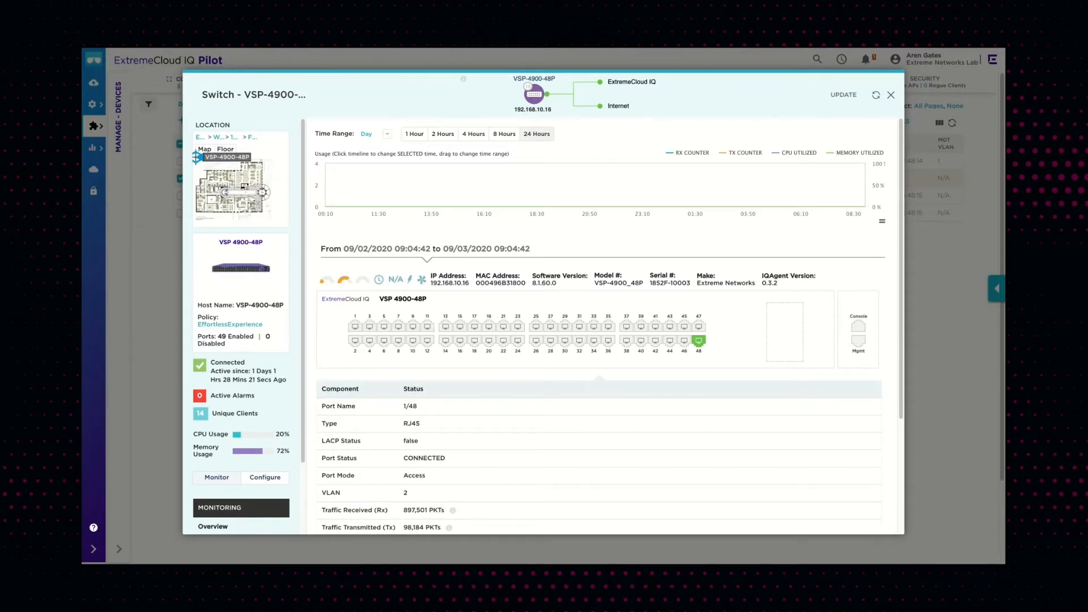
scroll(700, 355, "down", 2)
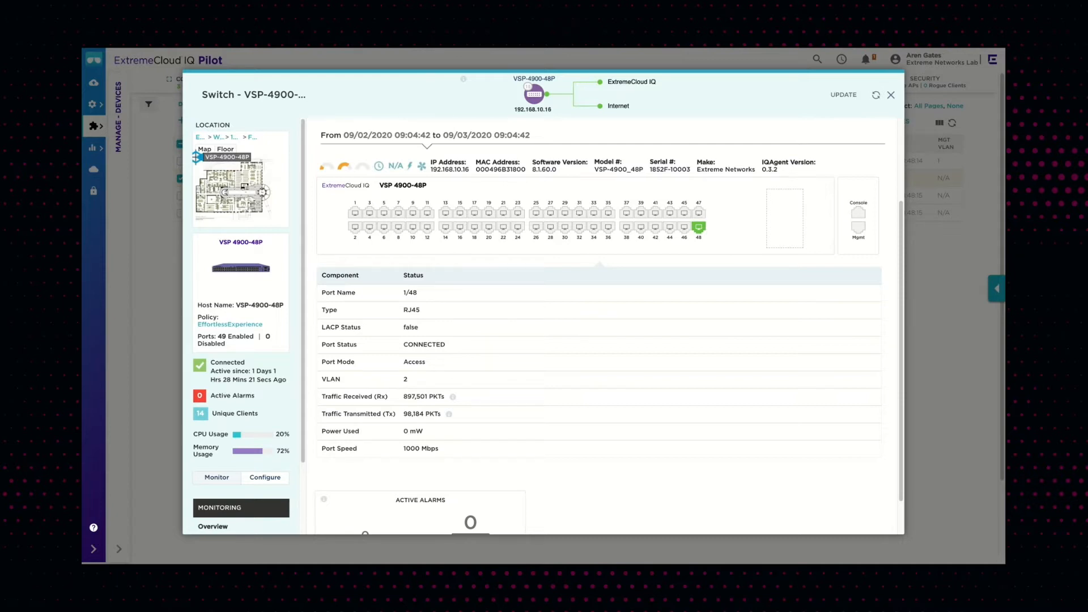
mouse_move(421, 167)
scroll(303, 315, "down", 3)
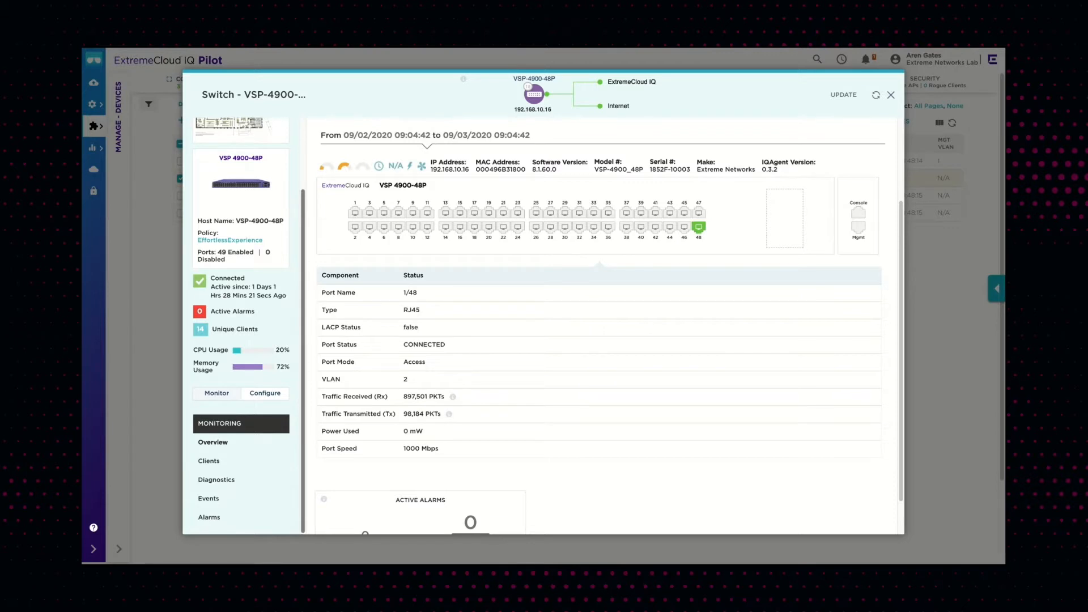
View the switch's connected clients, then open its device configuration
left_click(216, 462)
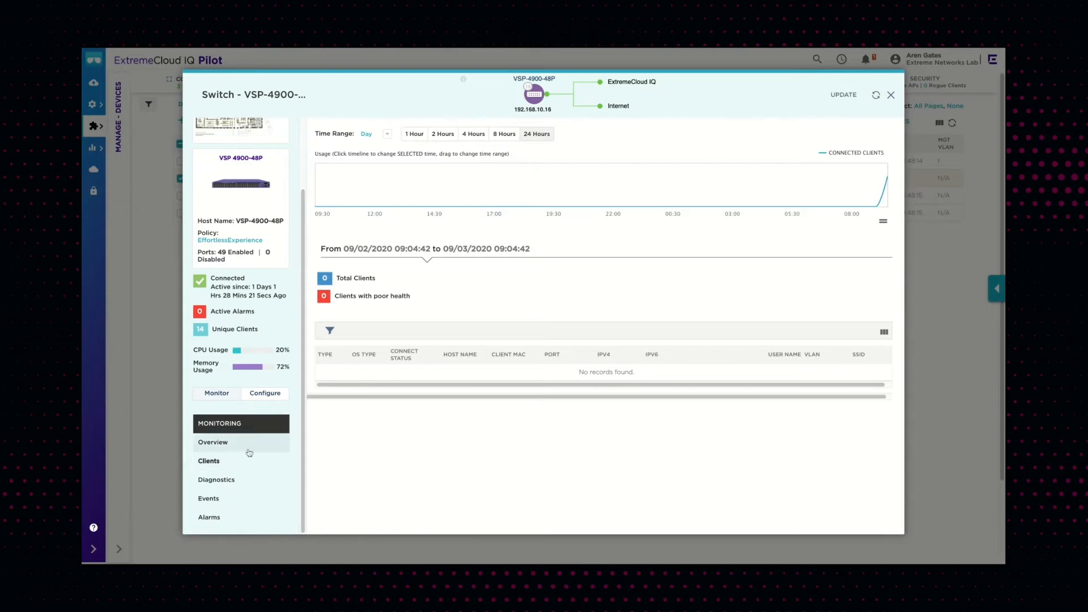
left_click(265, 393)
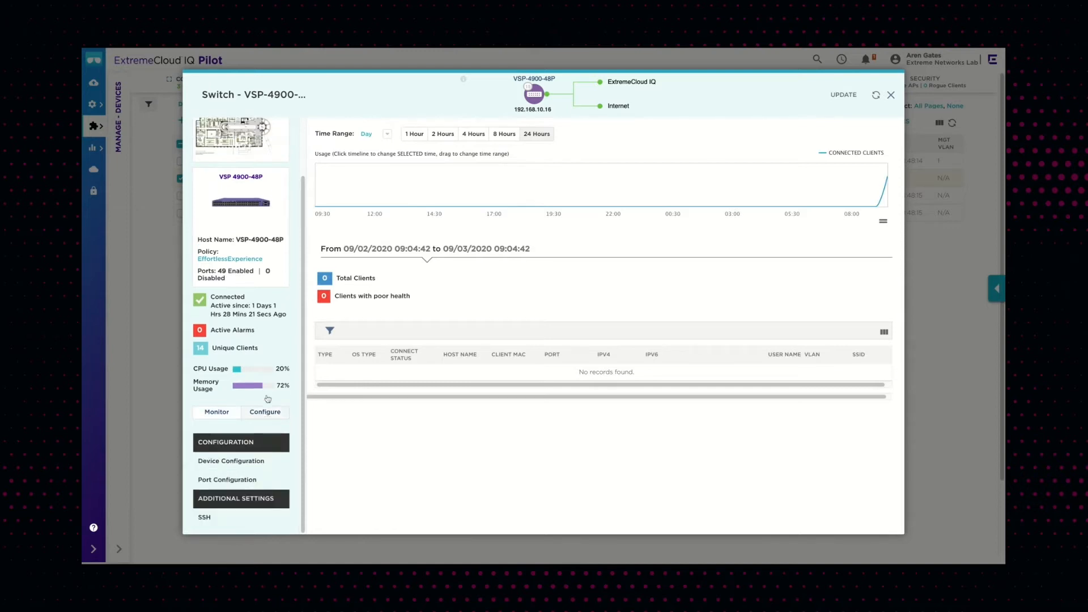
left_click(243, 462)
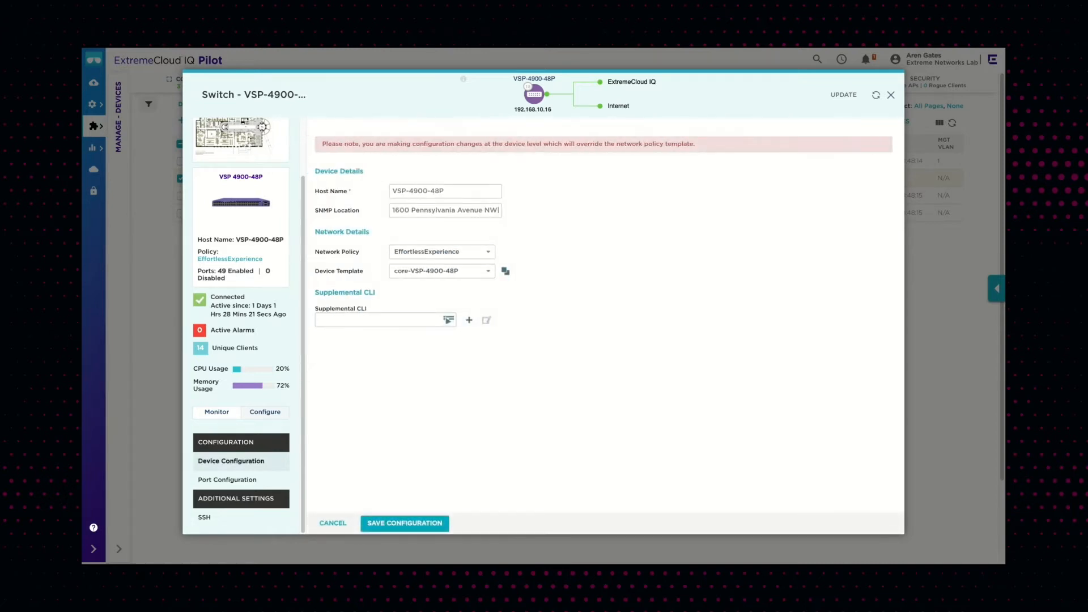
Open the switch's port configuration and review the port usage options for port 1/4
left_click(245, 480)
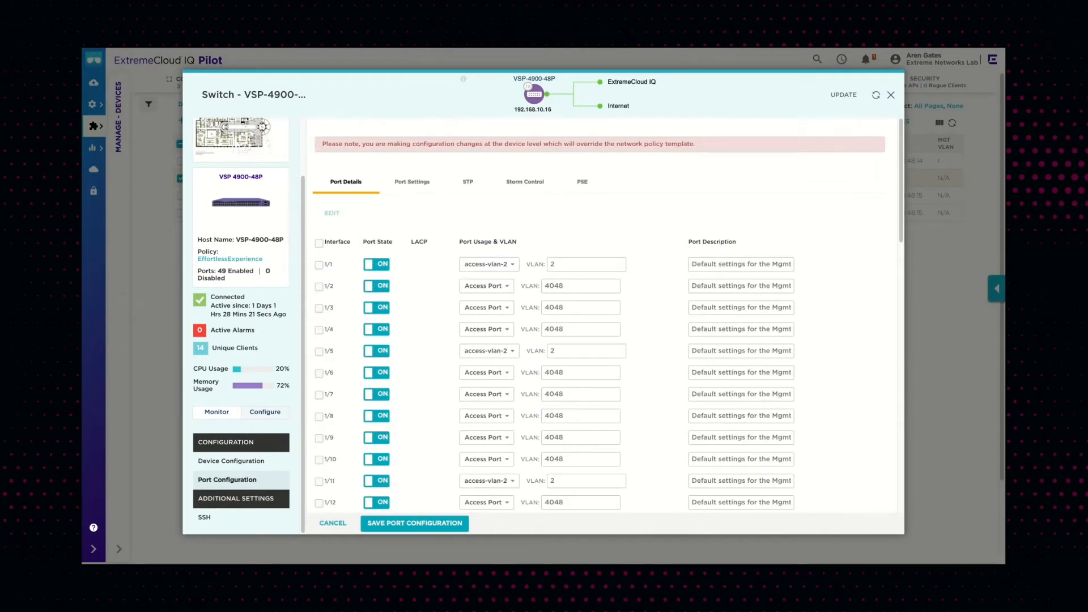
scroll(425, 357, "down", 1)
scroll(426, 355, "down", 2)
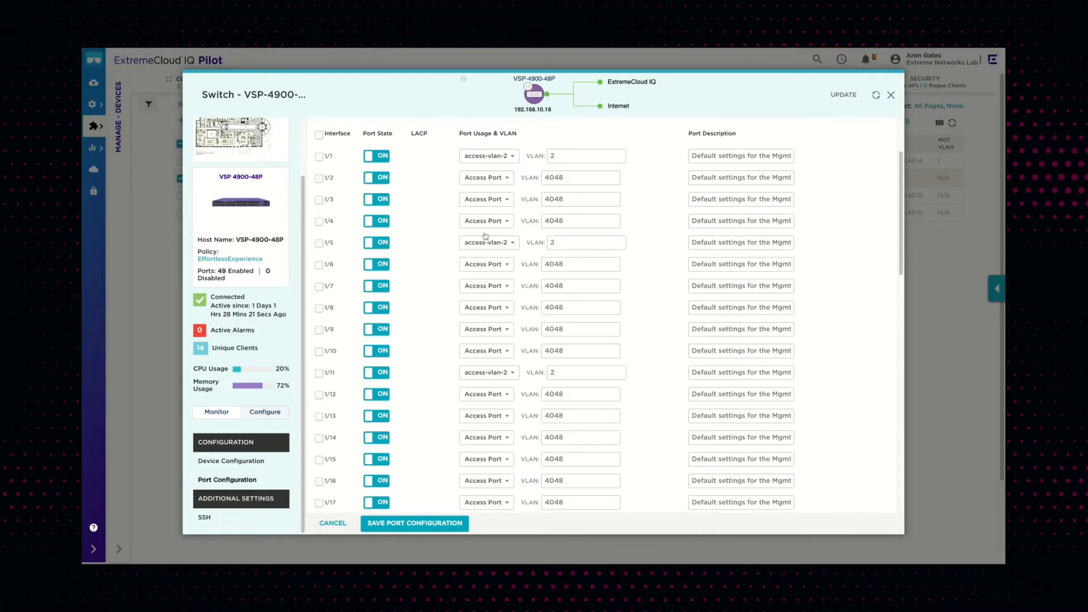
left_click(498, 223)
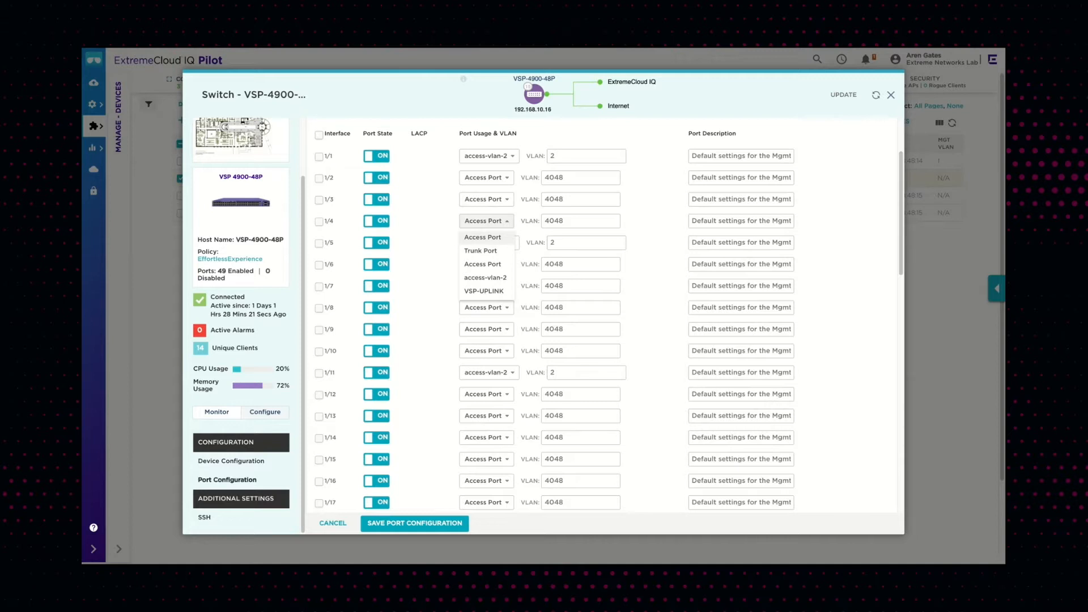
left_click(443, 248)
scroll(443, 249, "up", 3)
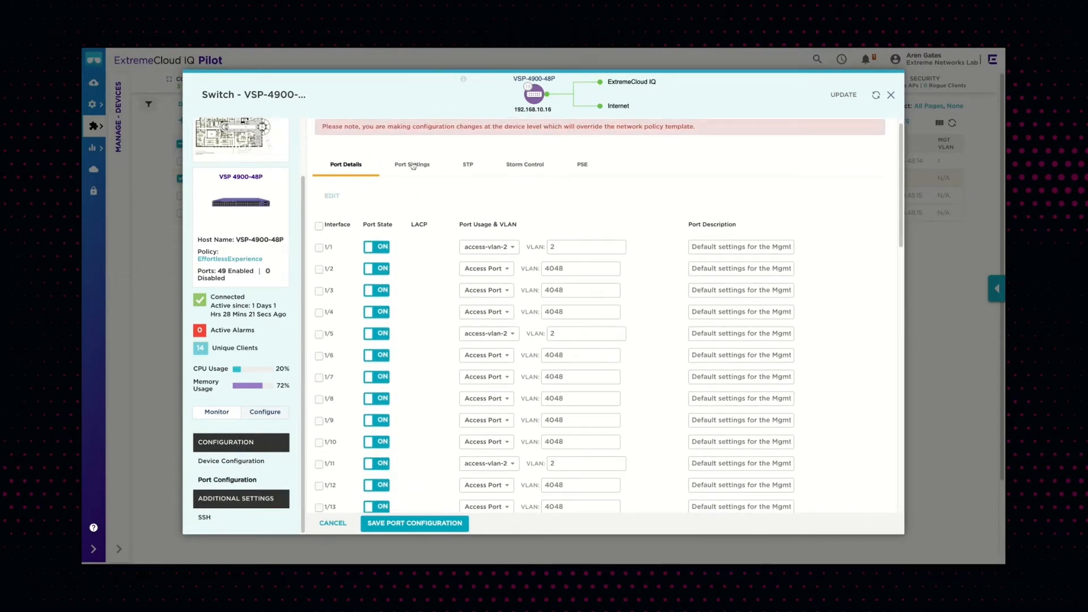
Review the Port Settings, STP, Storm Control and PSE settings of the switch ports
left_click(413, 165)
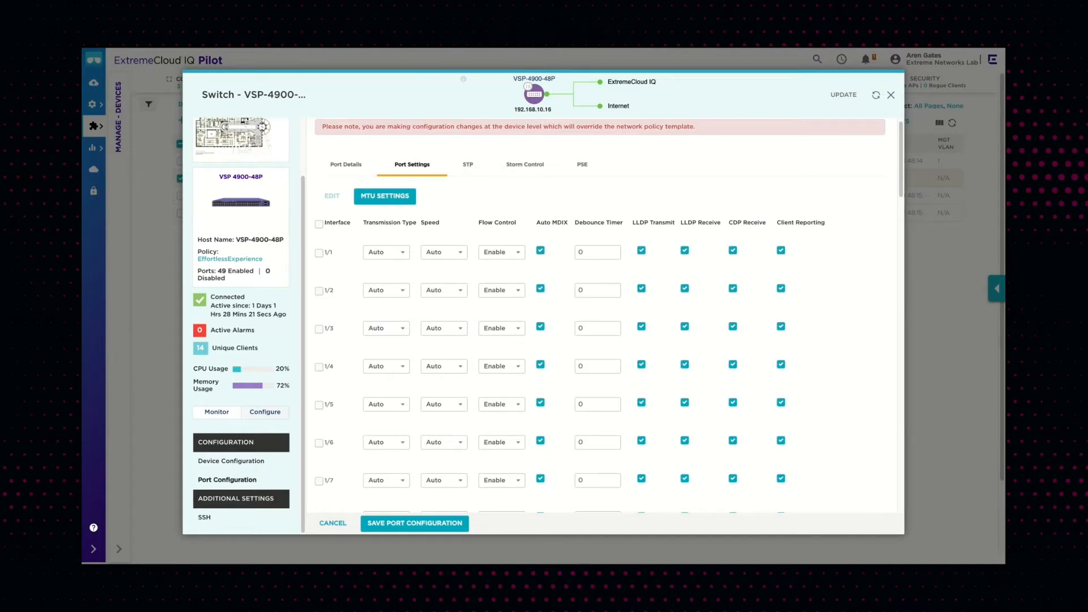
left_click(467, 164)
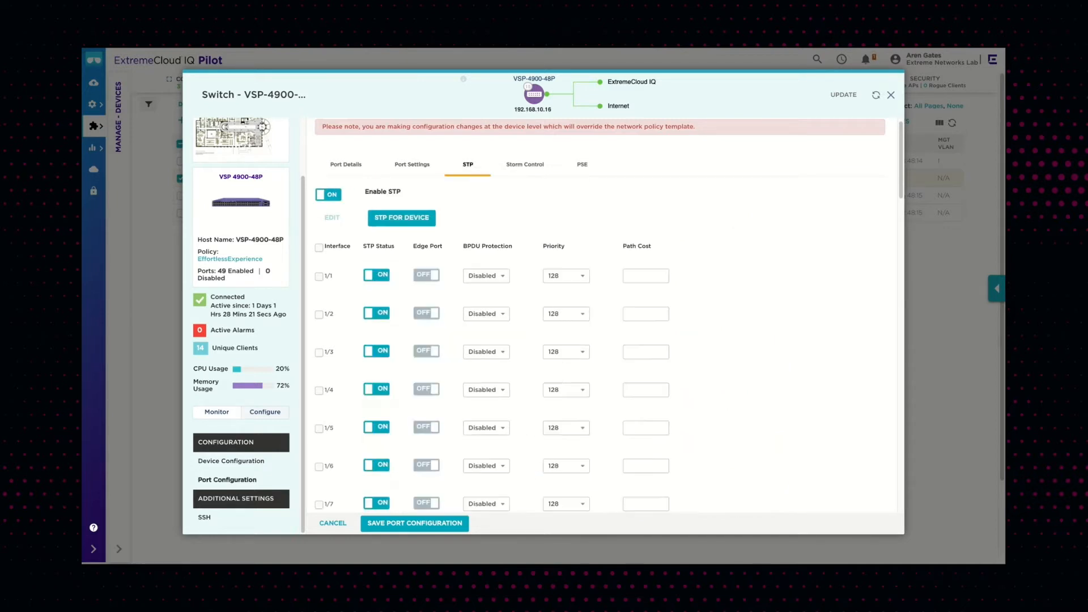
left_click(525, 165)
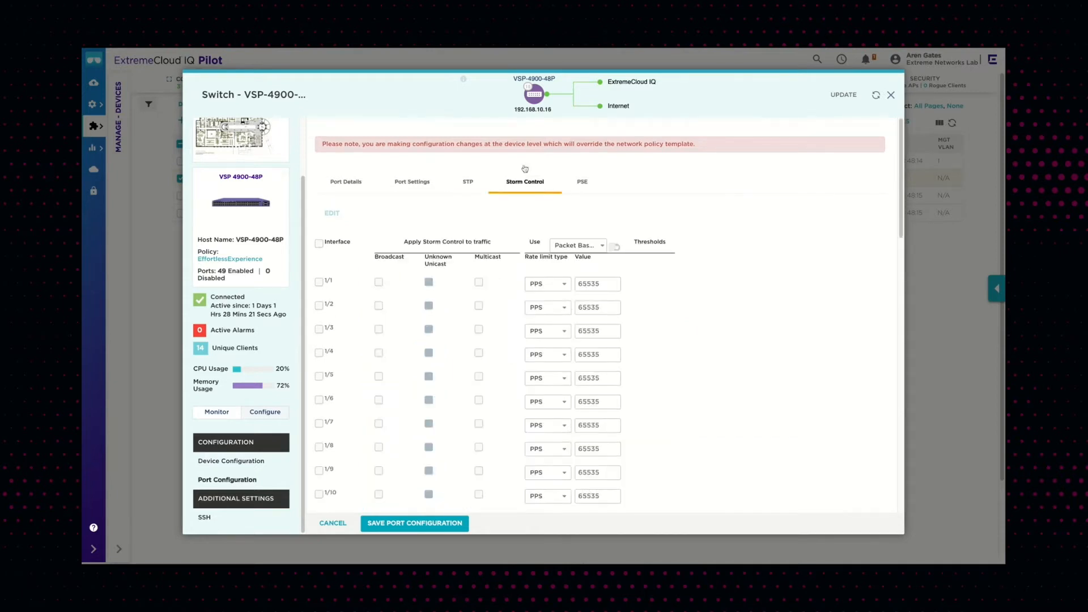
left_click(584, 184)
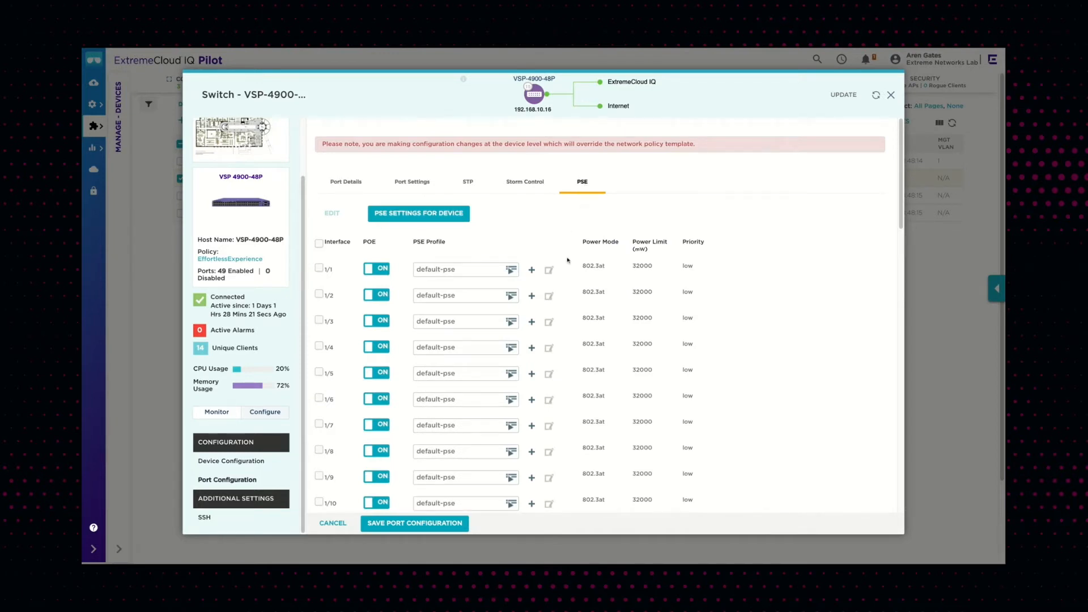
scroll(565, 252, "down", 3)
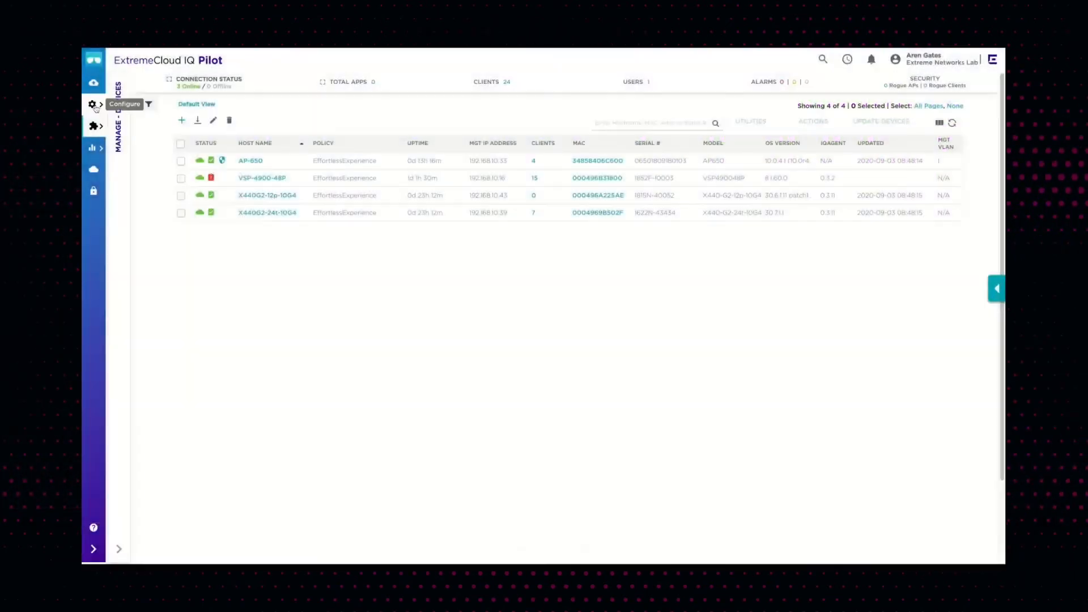
Open the EffortlessExperience network policy and view its wireless networks
left_click(92, 104)
left_click(173, 106)
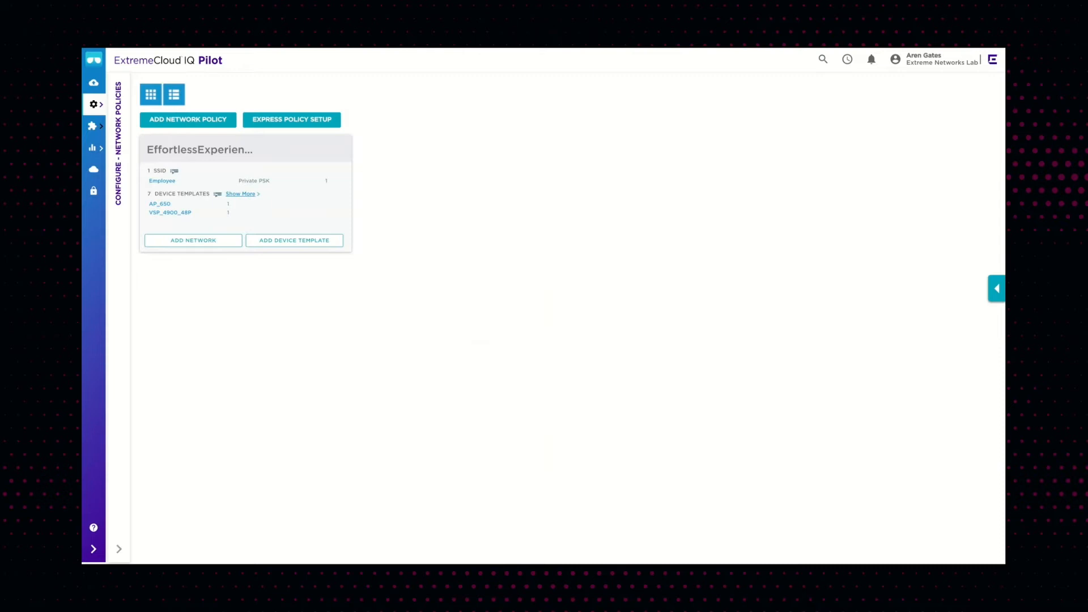
left_click(249, 153)
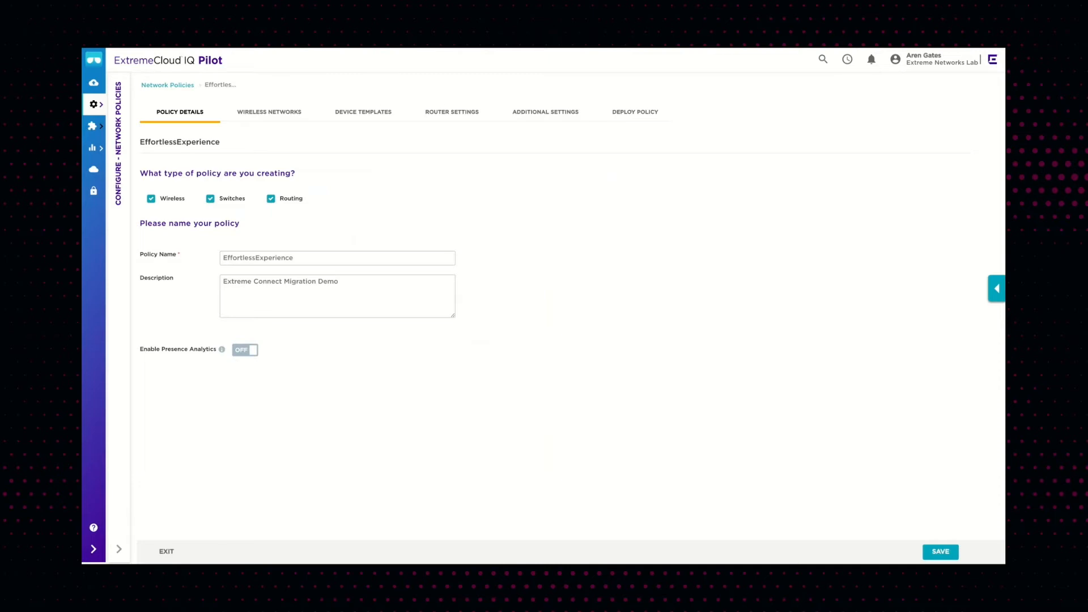
left_click(283, 115)
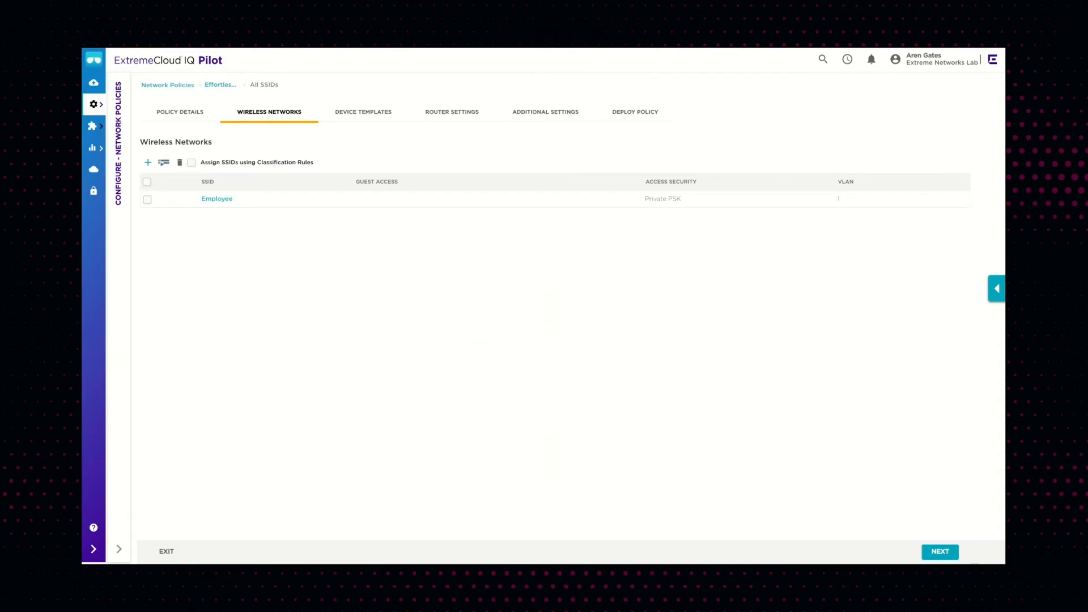
Open the Employee SSID and review its authentication, user group and user access settings
left_click(217, 199)
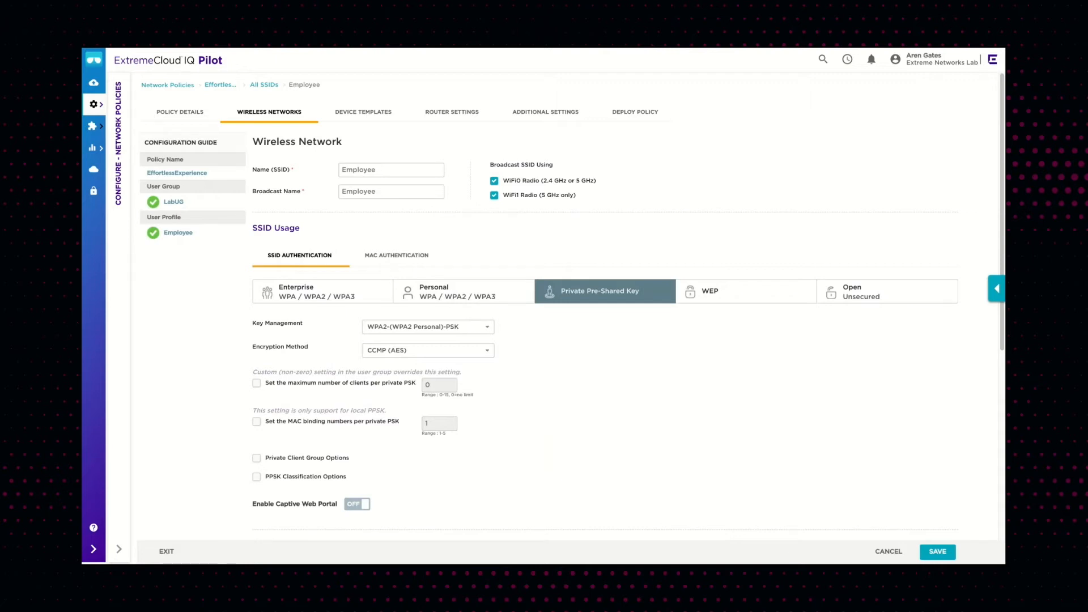
scroll(567, 306, "down", 1)
scroll(572, 306, "down", 5)
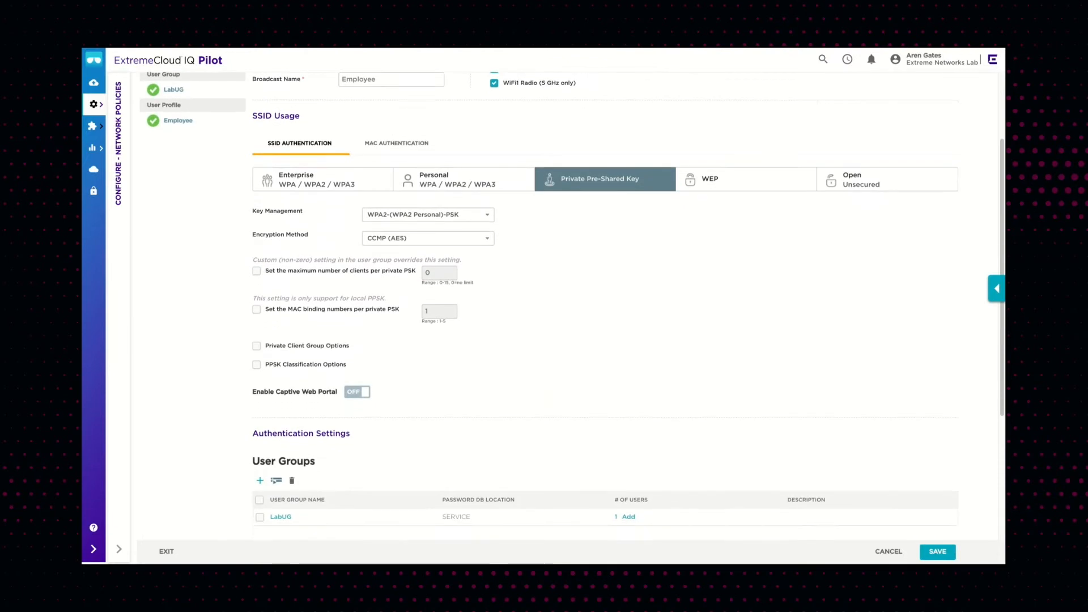
scroll(572, 306, "down", 2)
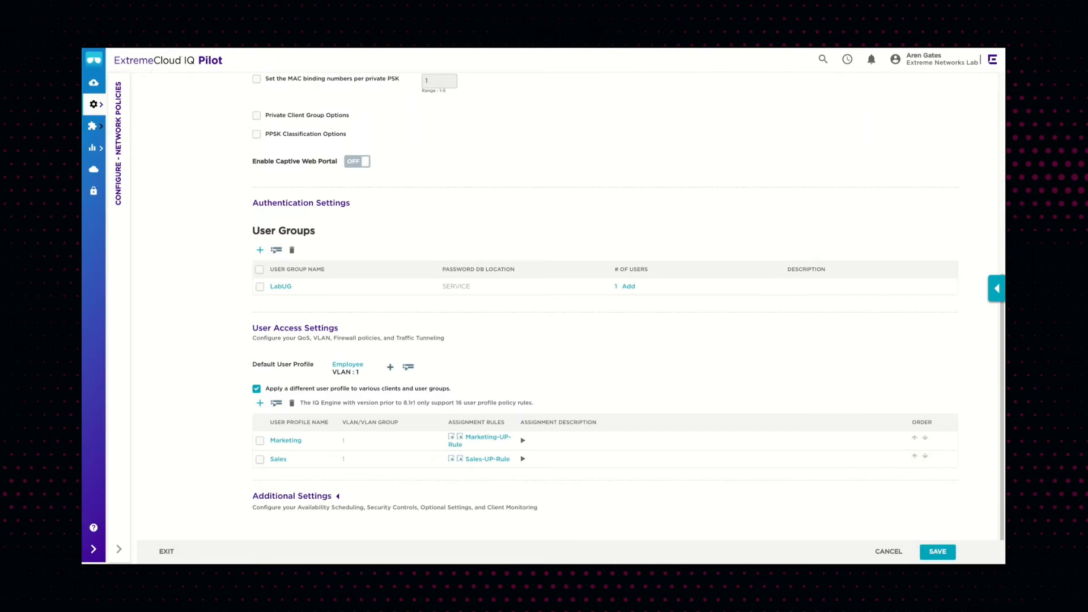
Open the Marketing user profile, review its IP firewall rules, and close it without saving
left_click(286, 442)
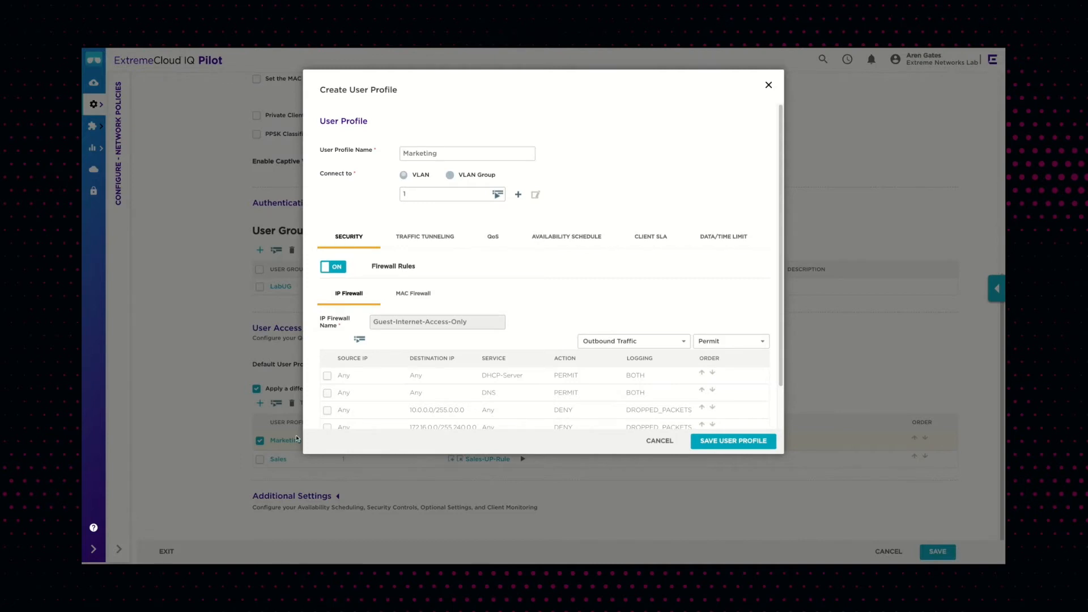
scroll(542, 310, "down", 2)
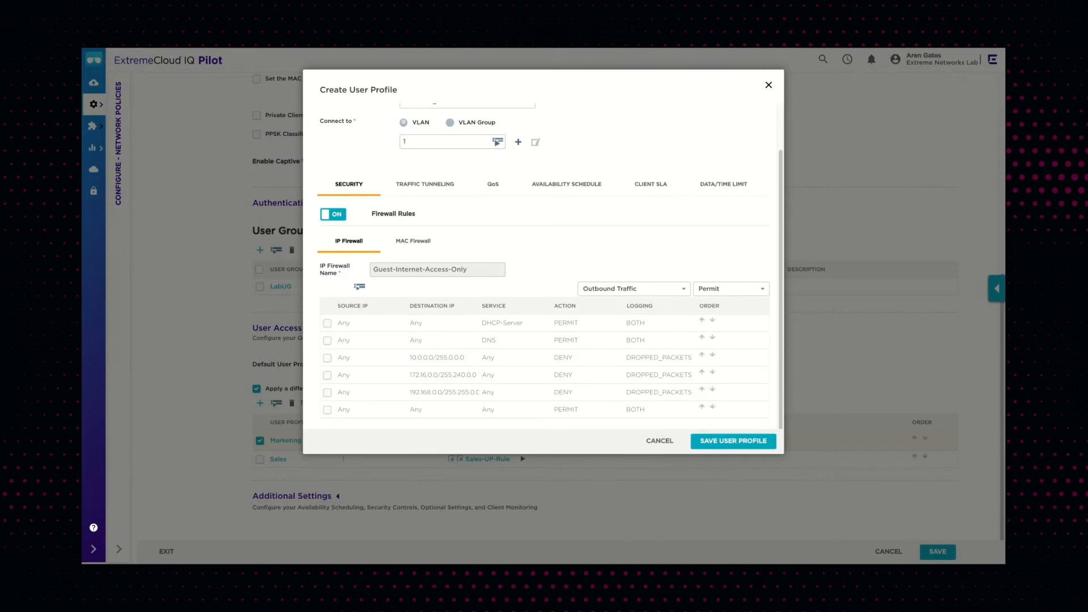
left_click(660, 441)
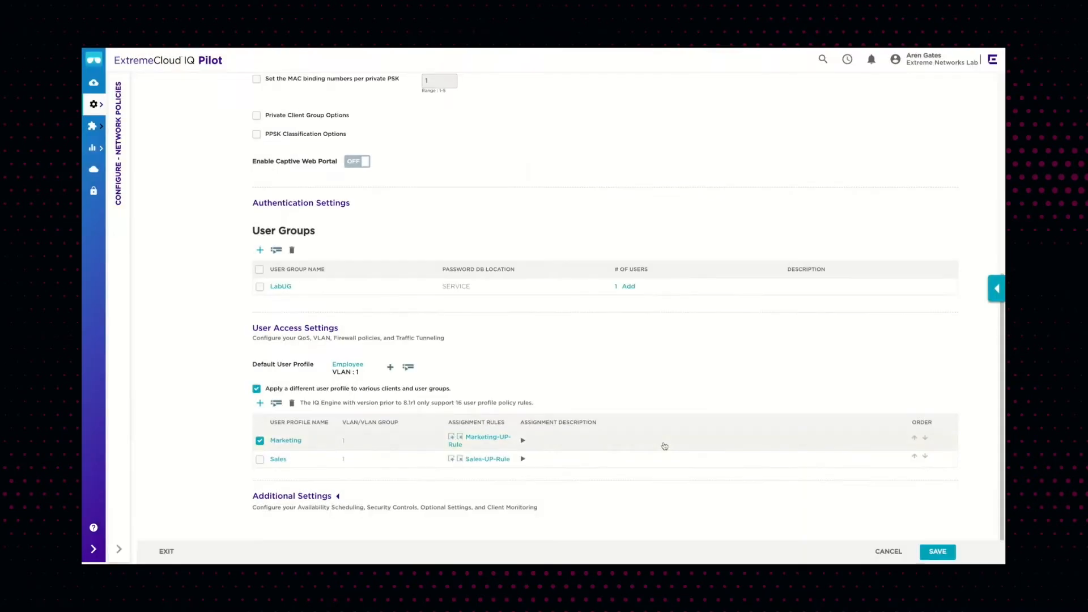
Open the Sales user profile, close it, and leave the Employee SSID without saving
left_click(278, 460)
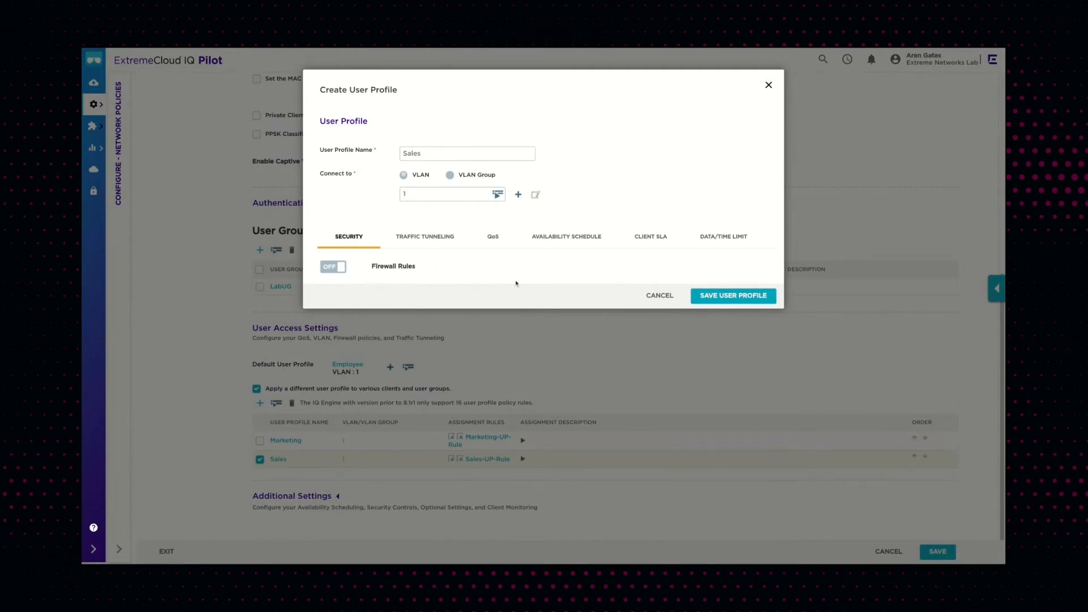
left_click(660, 295)
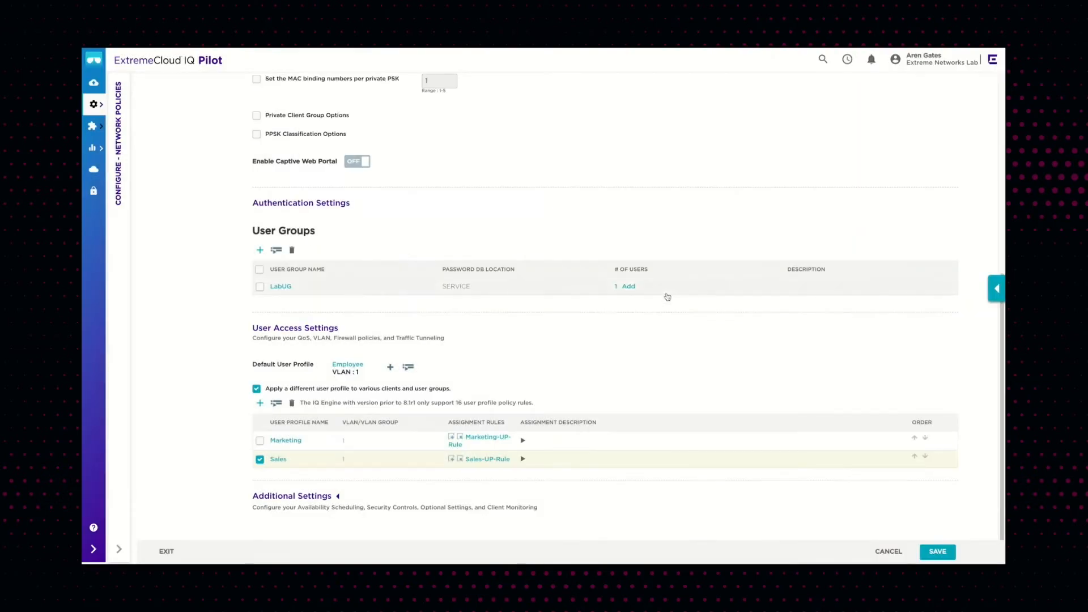
scroll(660, 351, "up", 8)
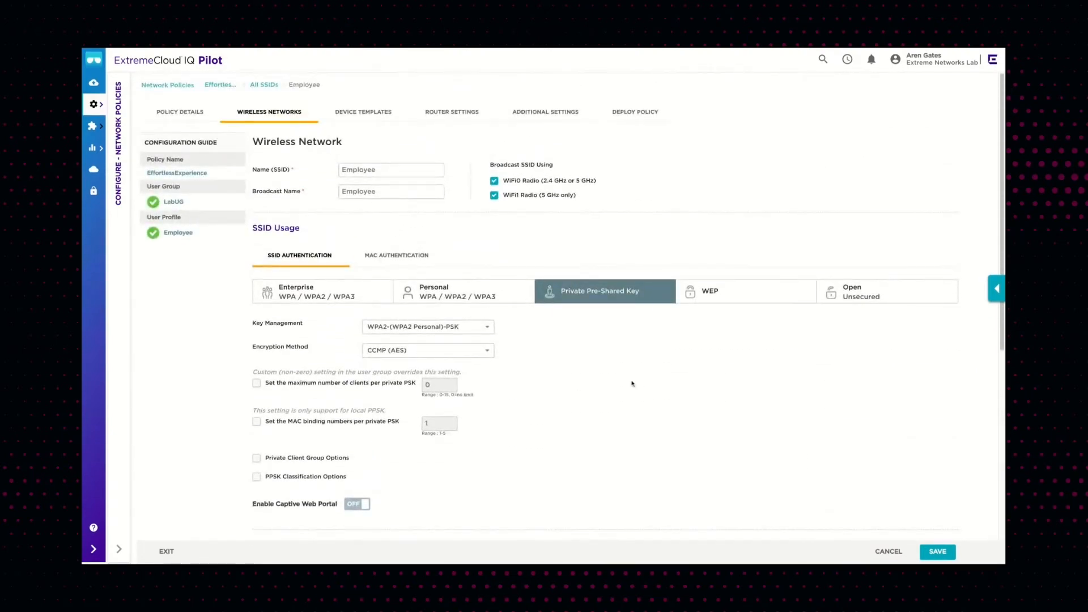
left_click(888, 552)
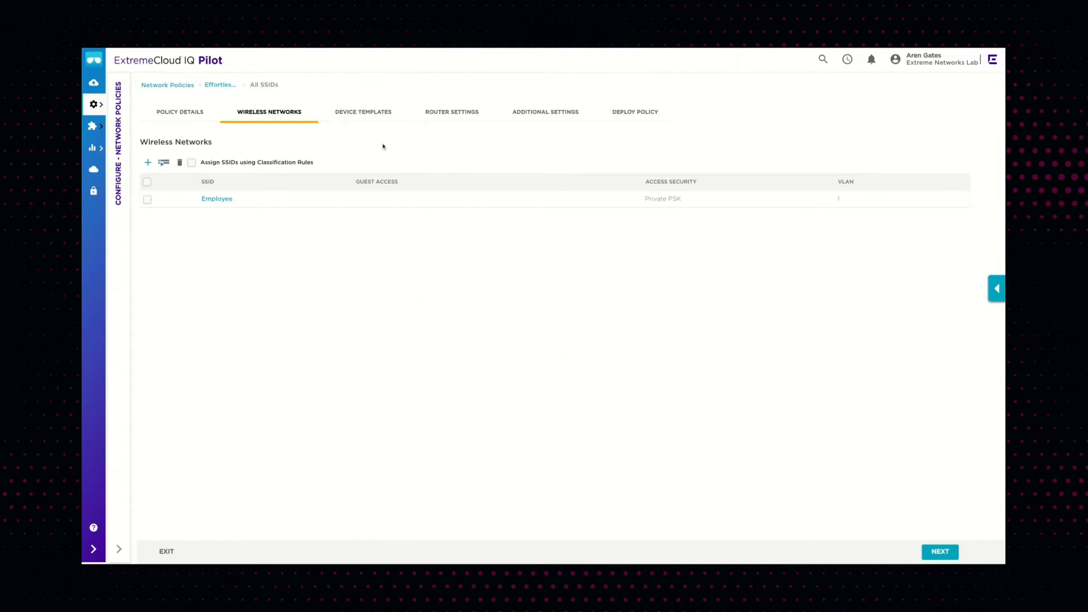
Open the Corp-AP650 AP device template and review its Wi-Fi 0 operating mode options
left_click(365, 116)
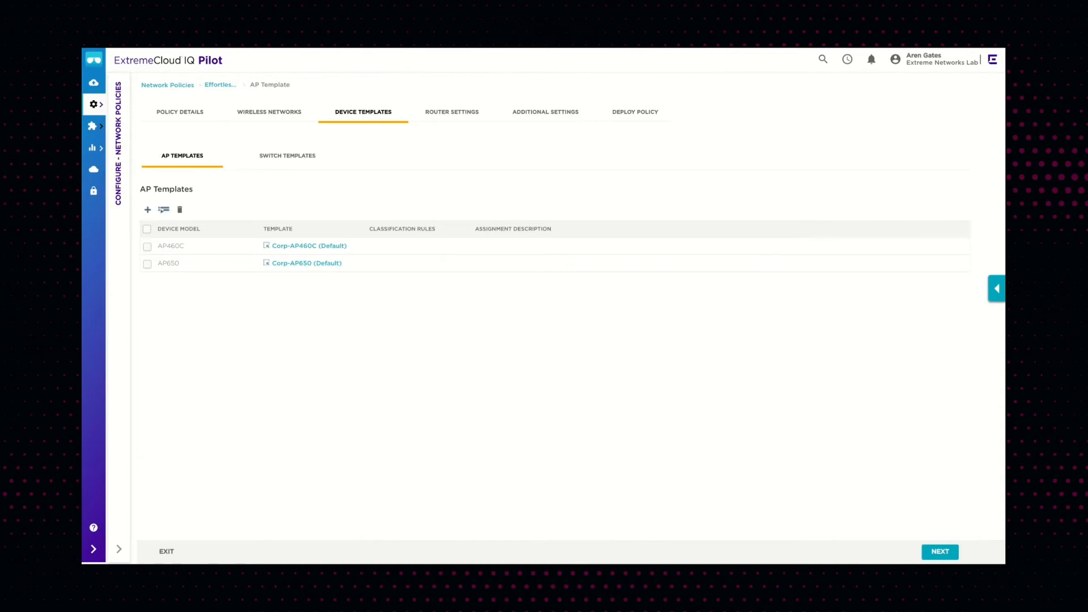
left_click(310, 264)
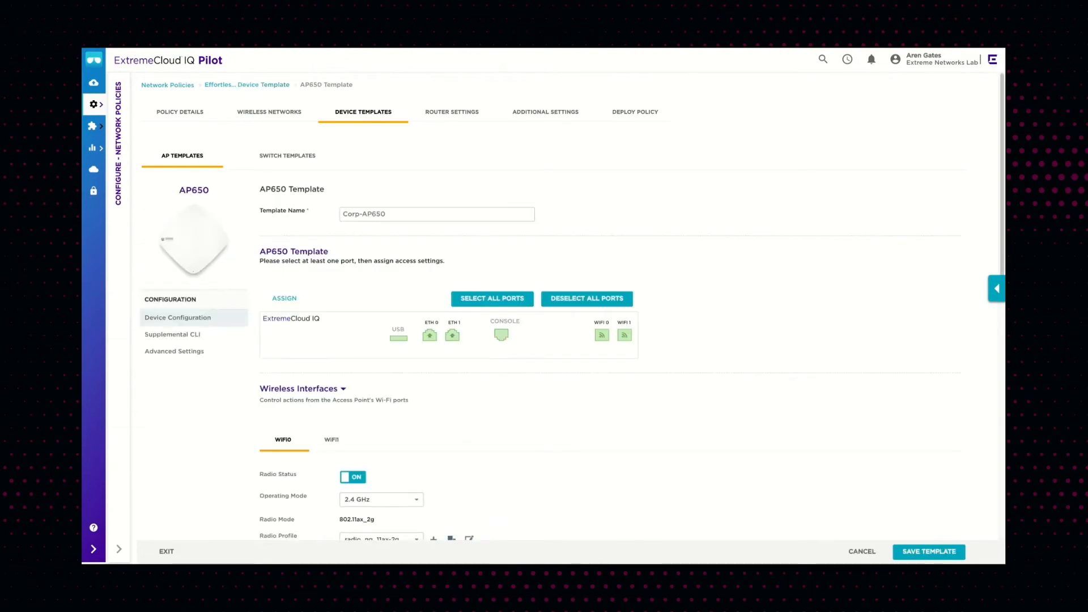
scroll(498, 248, "down", 3)
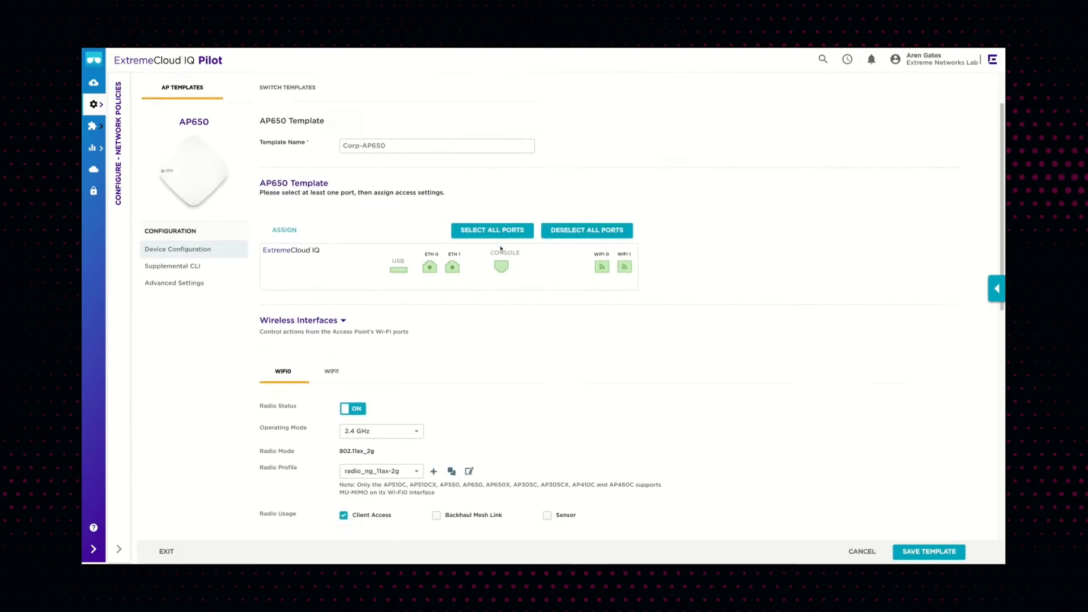
scroll(500, 248, "down", 3)
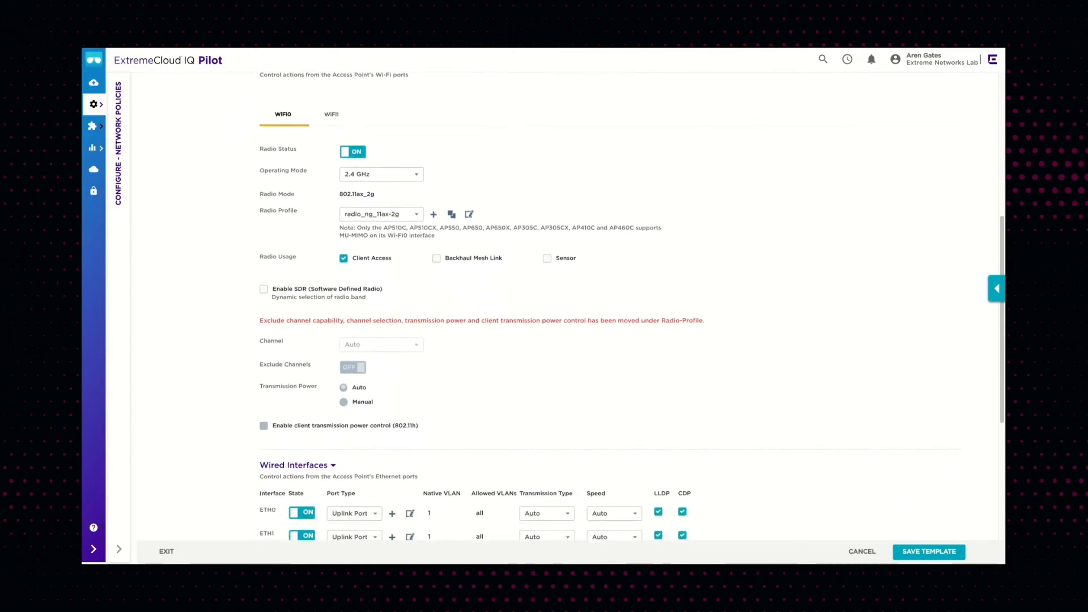
left_click(408, 168)
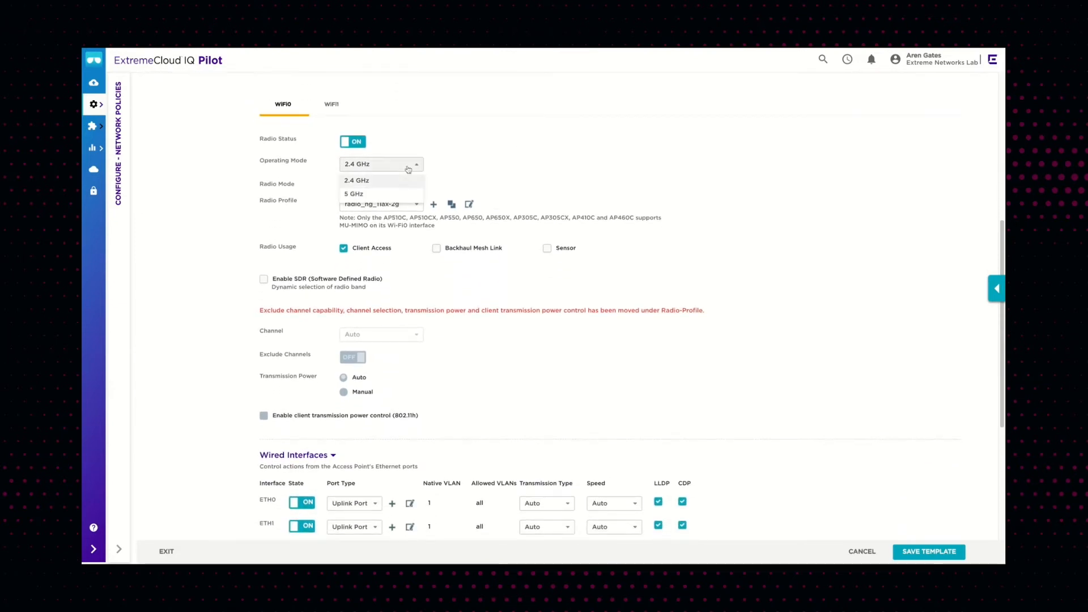
left_click(453, 150)
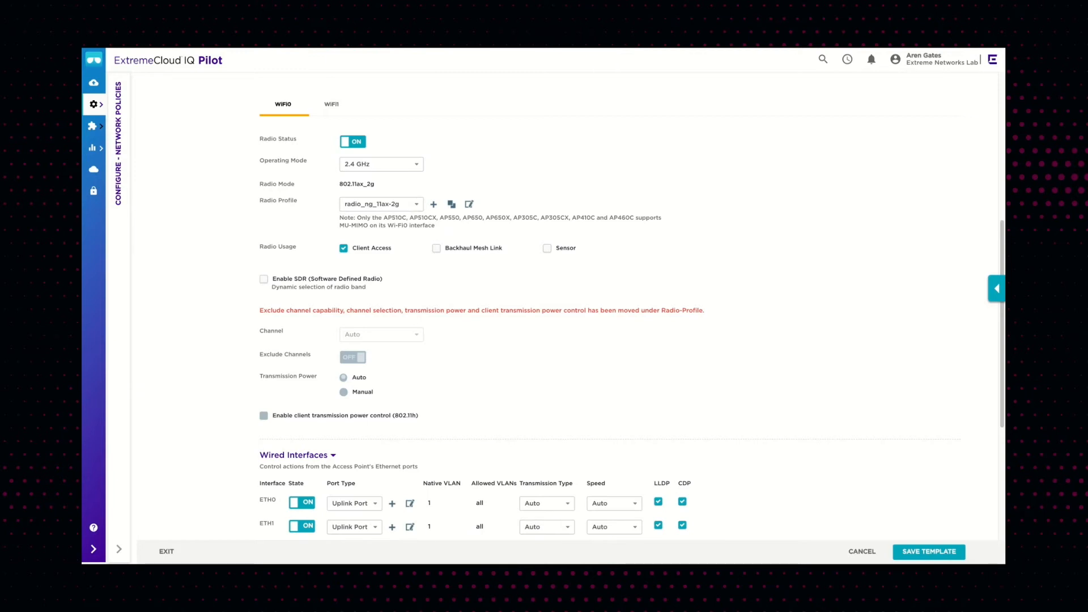
Review the AP650 template's radio and wired interface settings, then close the template without saving
scroll(573, 273, "down", 3)
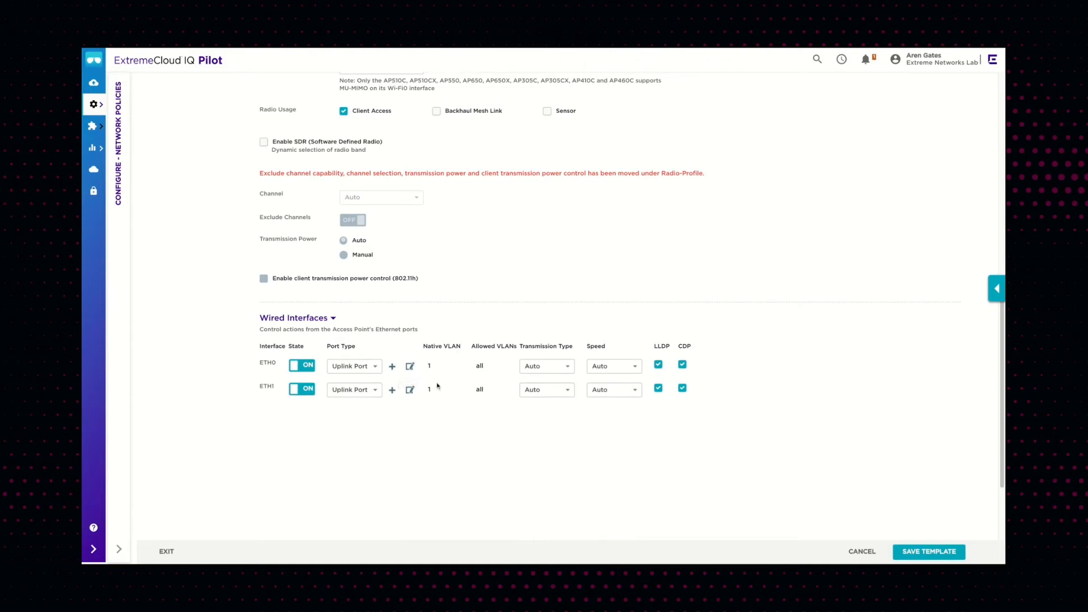
scroll(457, 386, "up", 2)
scroll(458, 386, "up", 5)
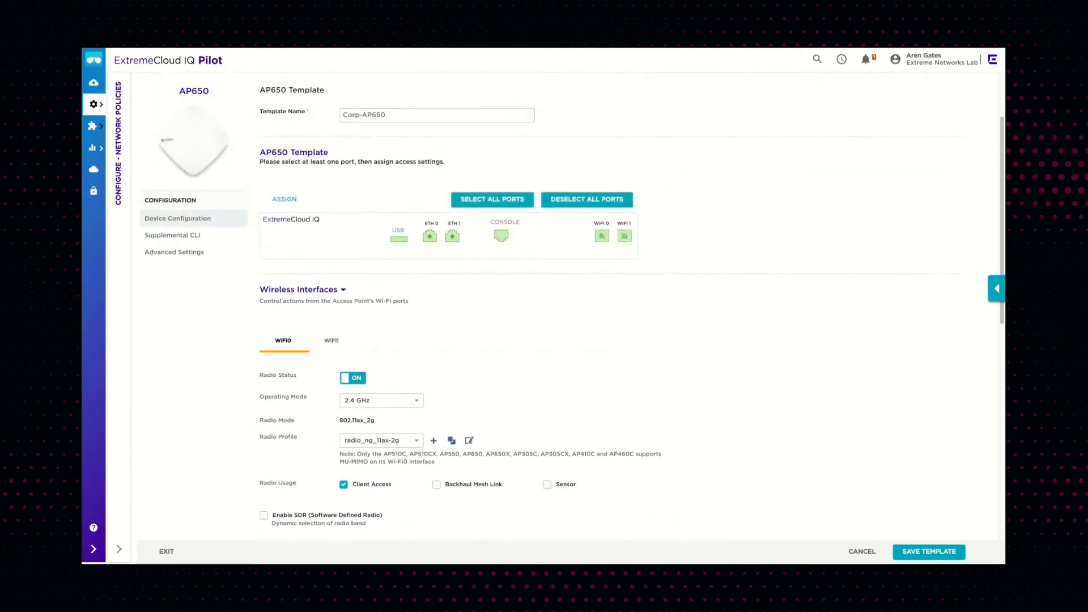
scroll(458, 386, "up", 2)
left_click(862, 552)
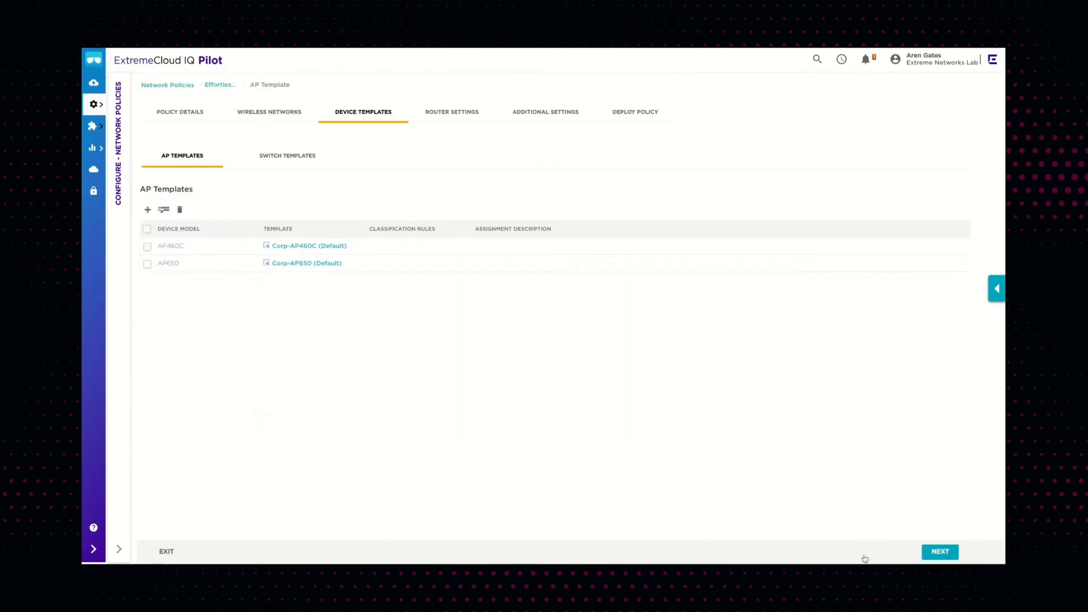
Open the core-VSP-4900-48P switch template and review its STP, IGMP, MTU, PSE and flow control settings
left_click(289, 161)
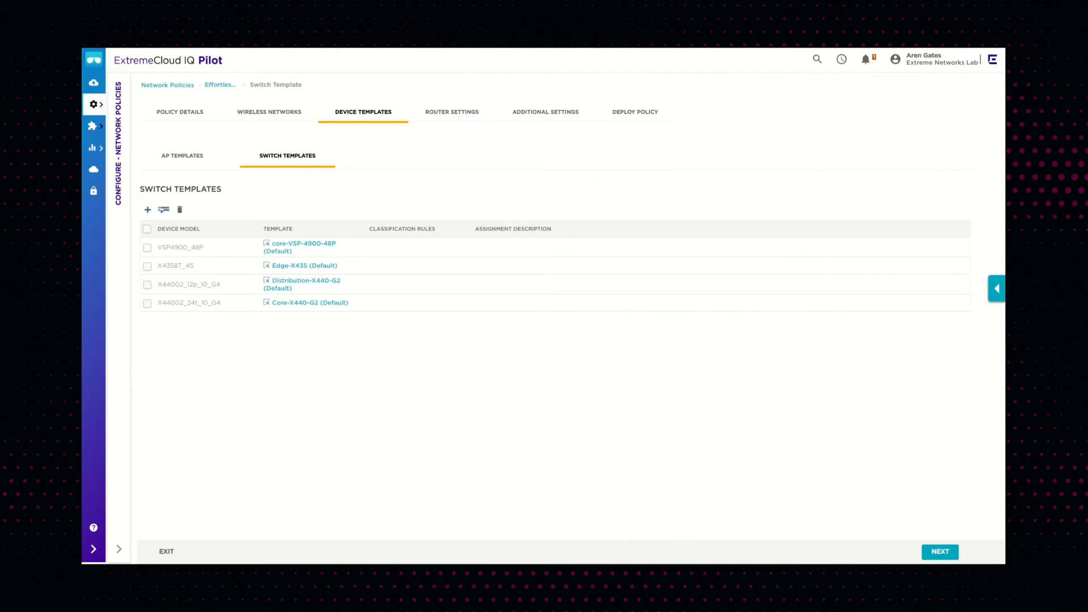
left_click(312, 248)
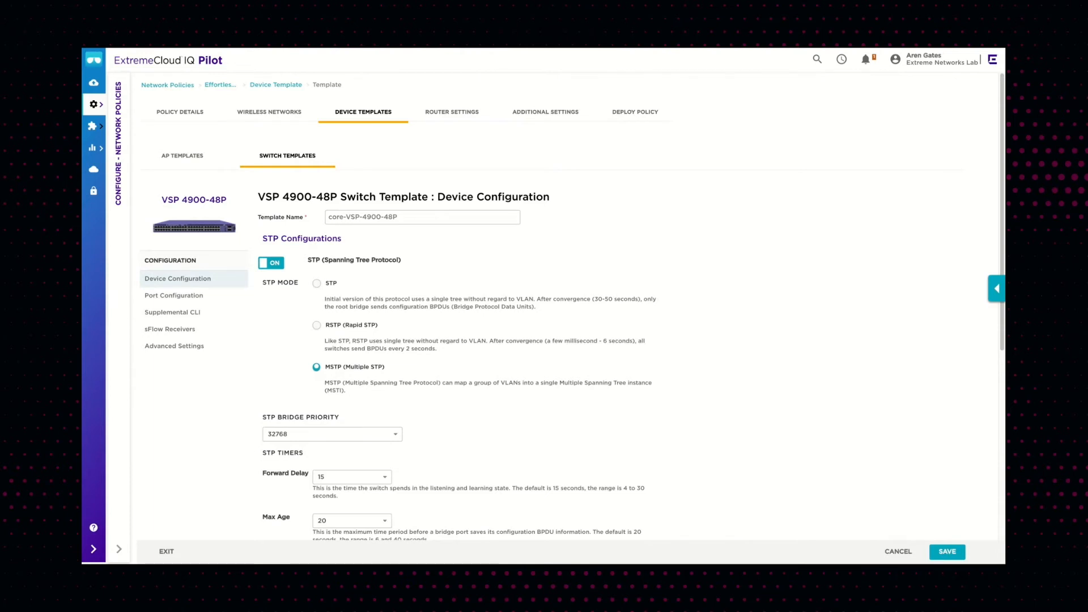
scroll(462, 287, "down", 3)
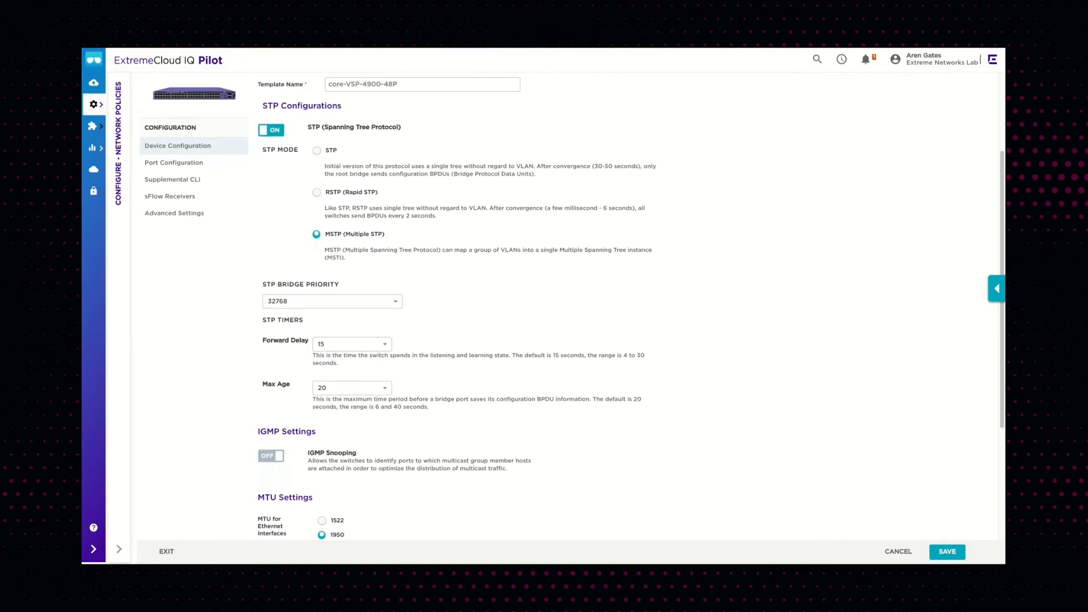
scroll(572, 308, "down", 3)
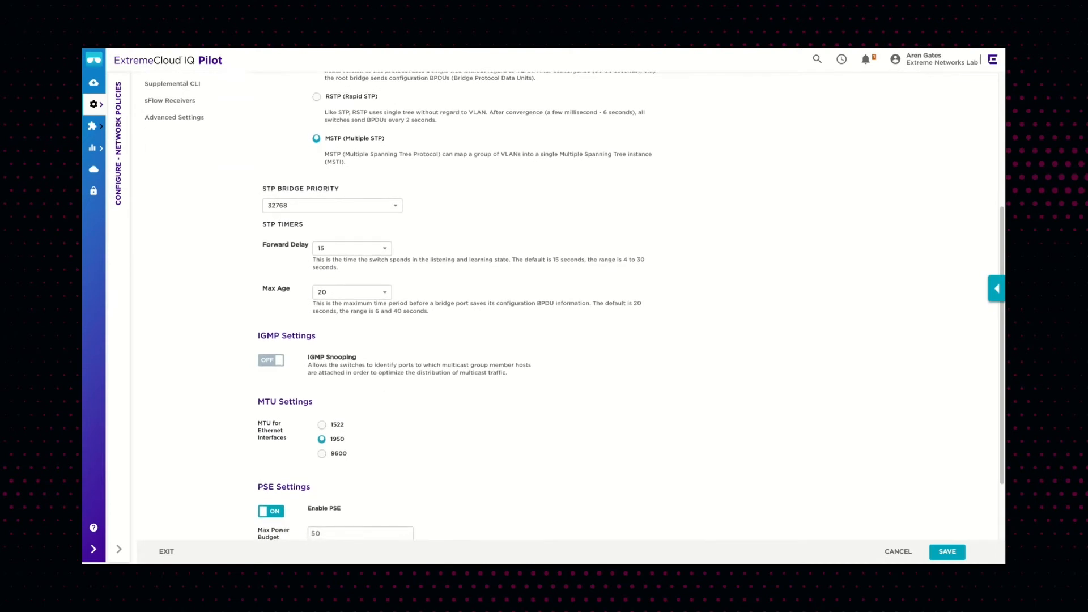
scroll(398, 306, "down", 3)
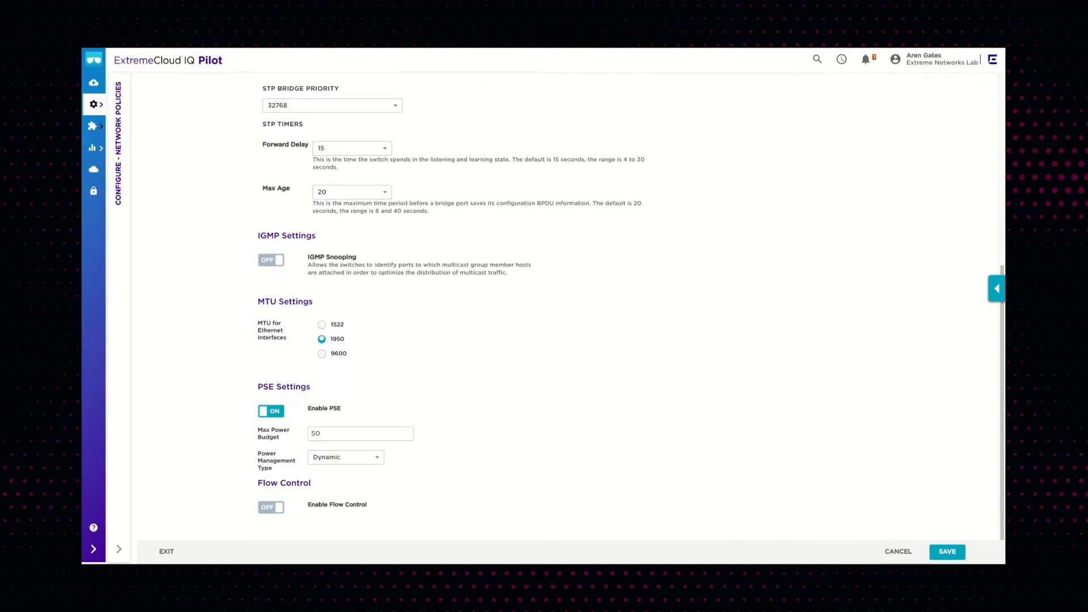
scroll(229, 276, "up", 10)
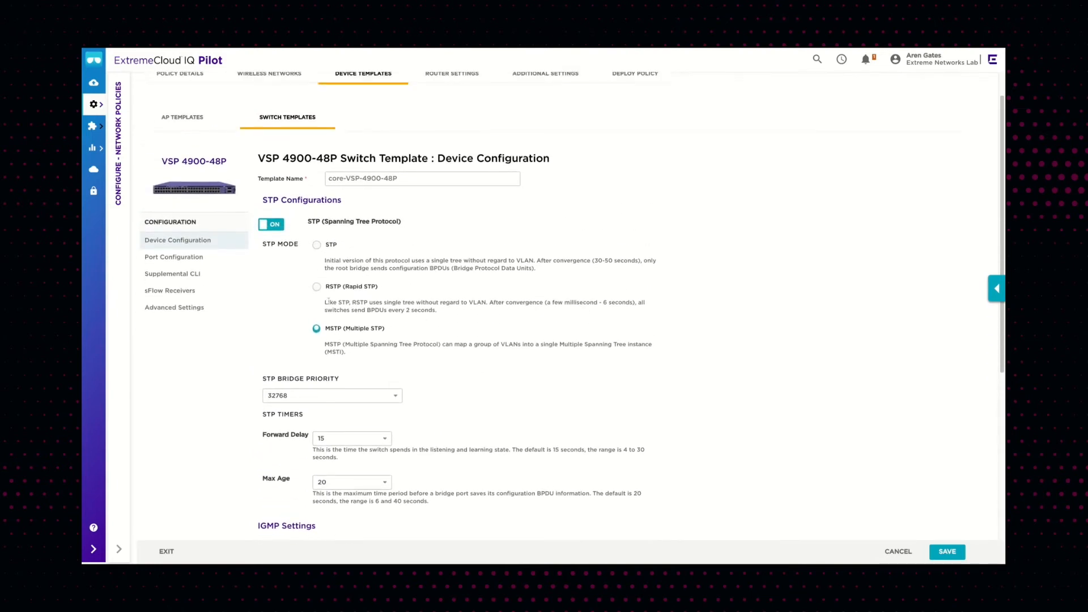
Open the switch template's port configuration and edit the access-vlan-2 port type on port 1/1
left_click(187, 259)
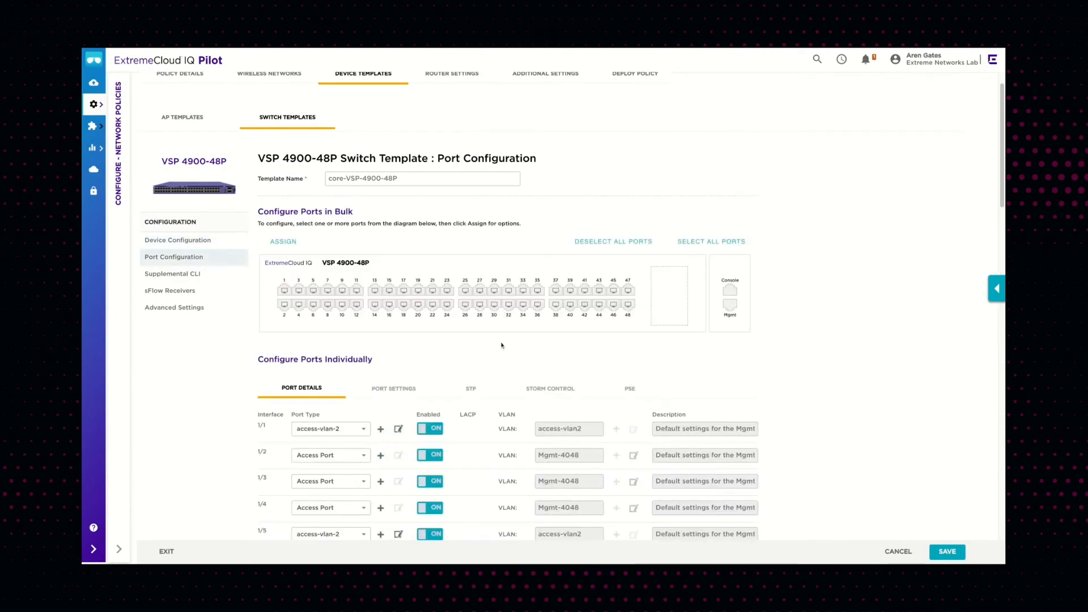
scroll(498, 343, "down", 3)
scroll(502, 344, "down", 1)
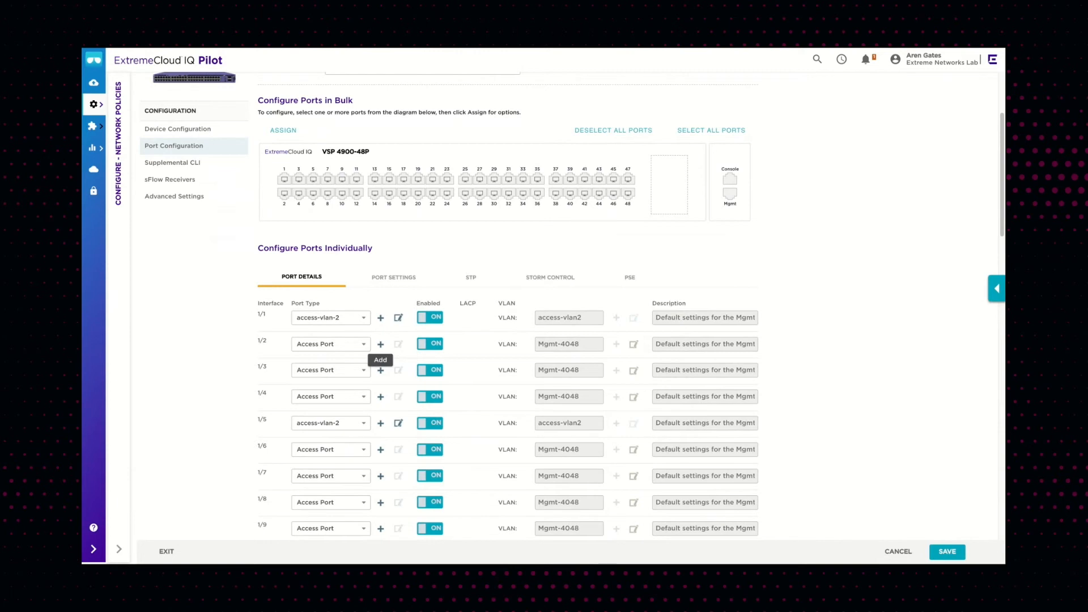
left_click(397, 318)
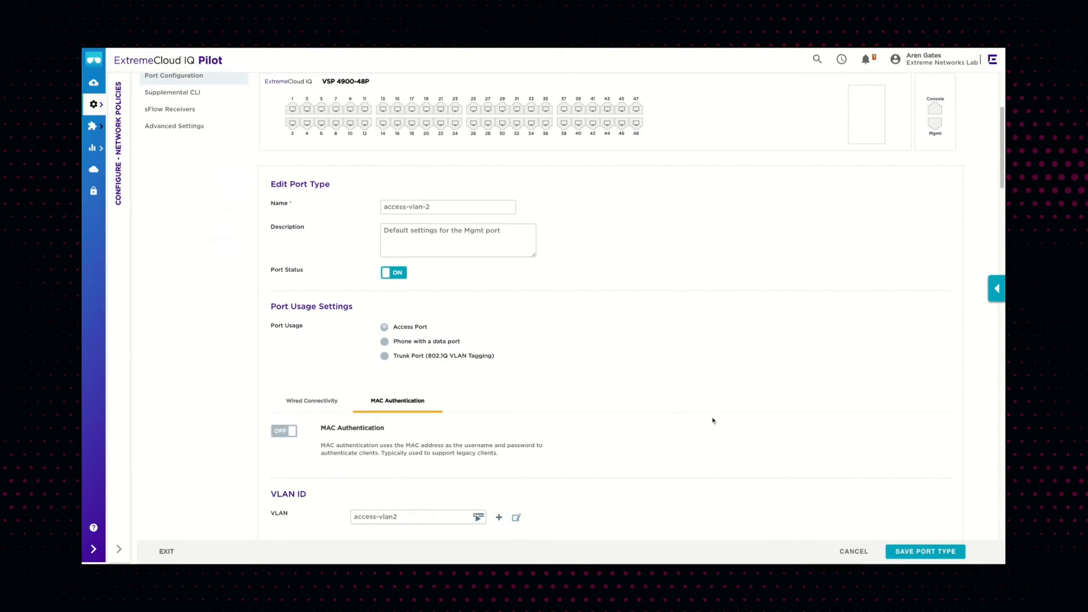
Review the access-vlan-2 port type's VLAN, port, STP and storm control settings, then cancel the edit
scroll(713, 421, "down", 1)
scroll(713, 420, "down", 1)
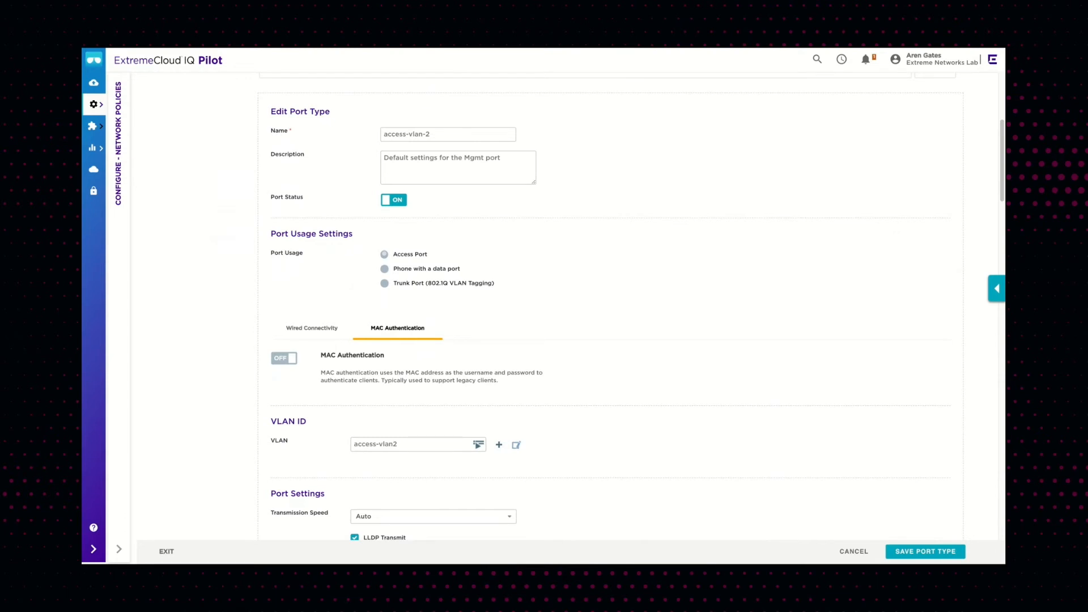
scroll(564, 306, "down", 1)
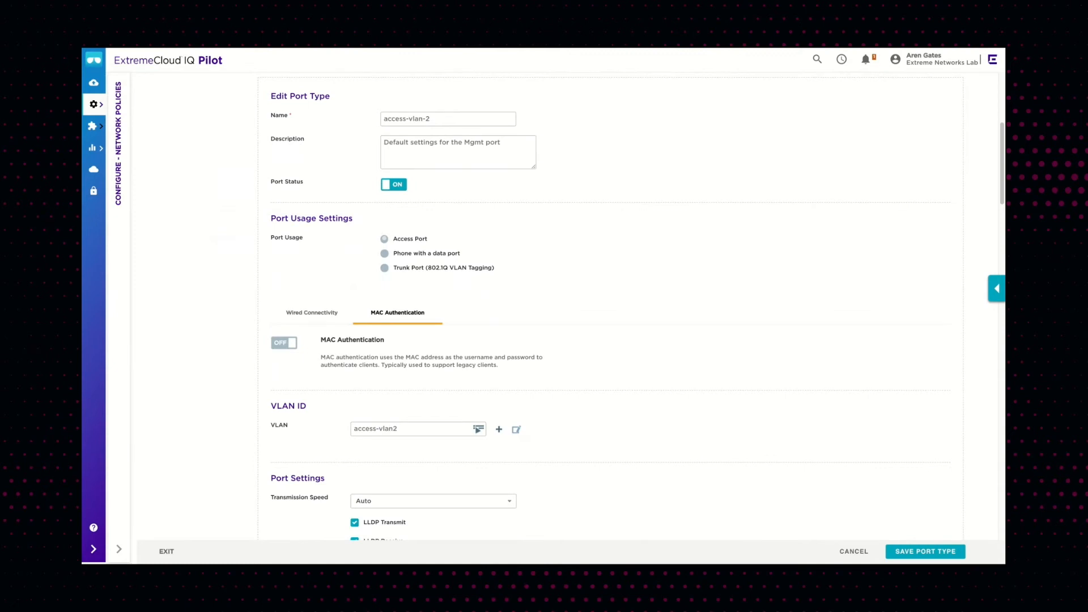
scroll(565, 307, "down", 5)
scroll(565, 306, "down", 3)
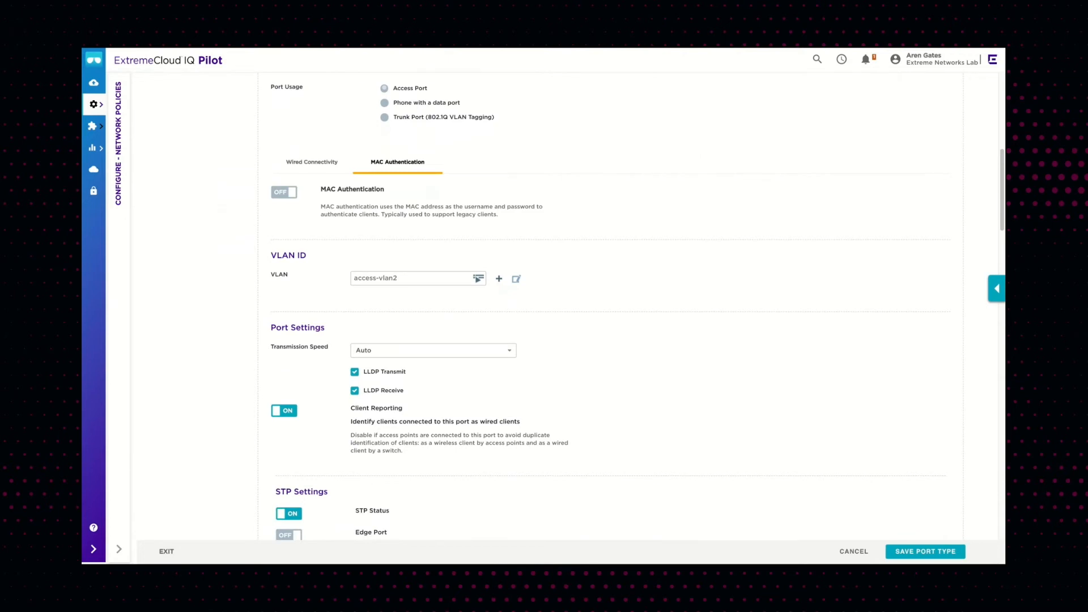
scroll(544, 306, "down", 5)
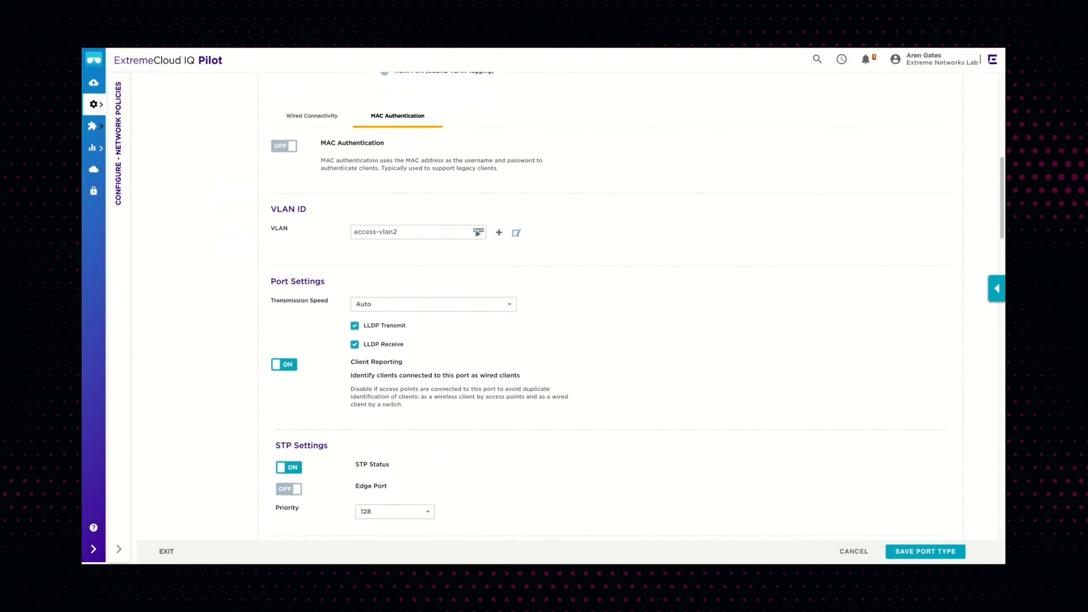
scroll(544, 306, "down", 5)
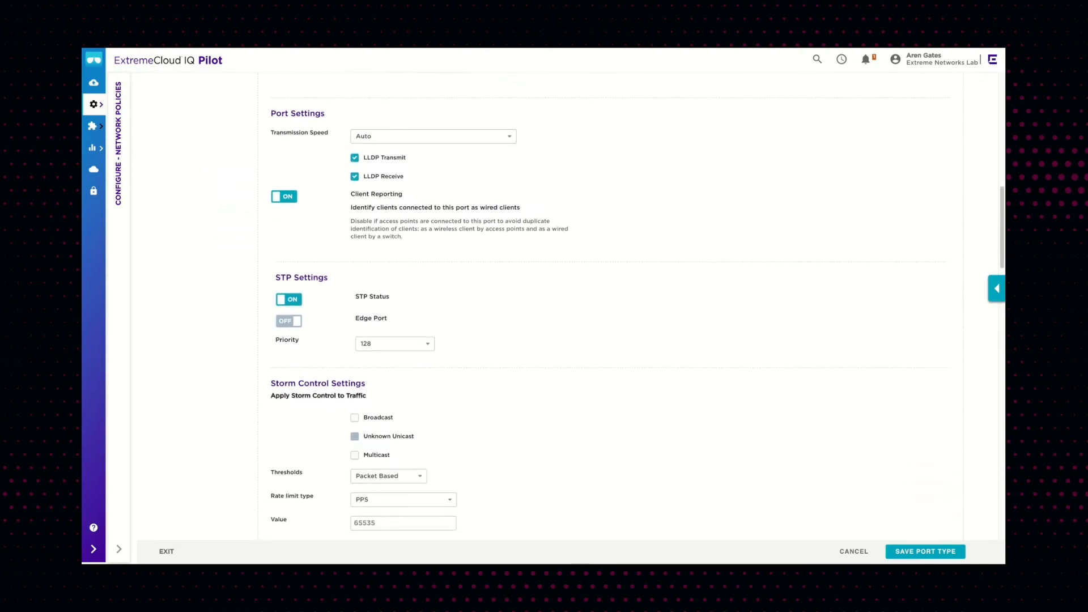
left_click(854, 550)
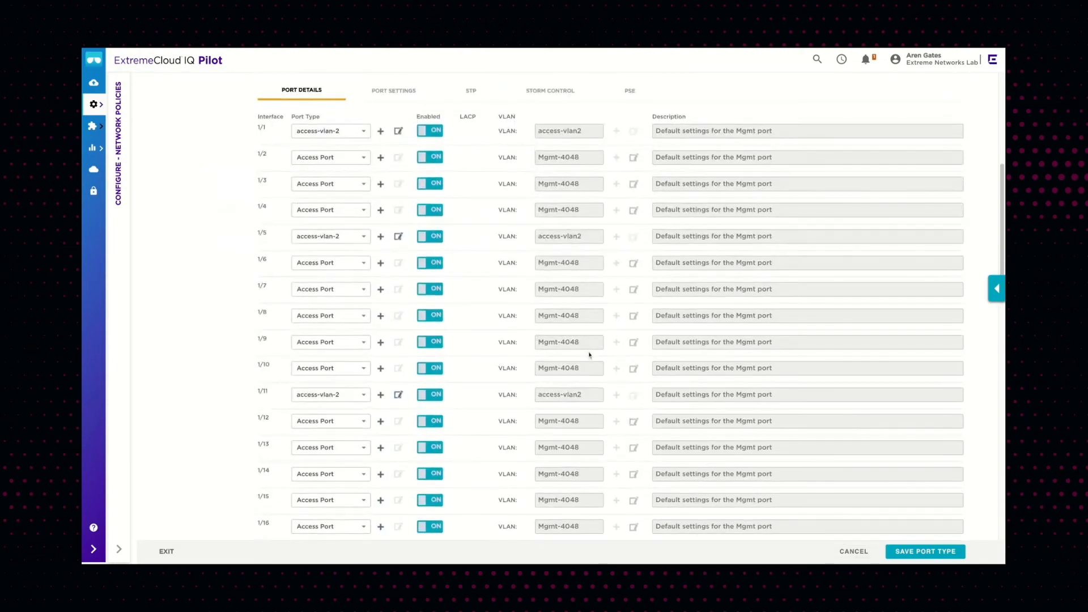
scroll(506, 337, "up", 5)
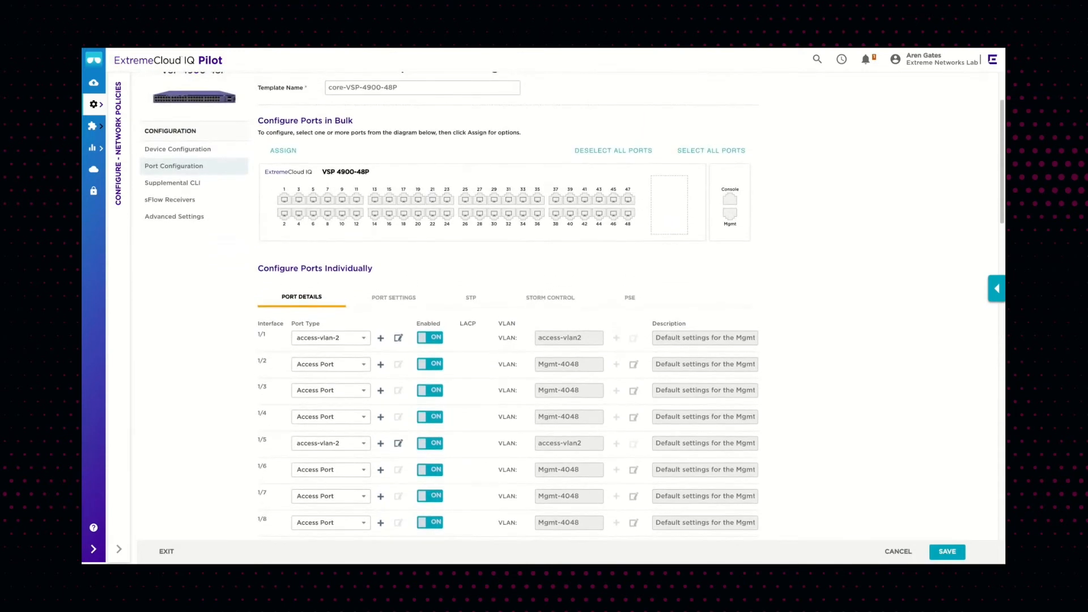
Set port 1/47's port type to VSP-UPLINK in the switch template's port list
scroll(423, 281, "down", 7)
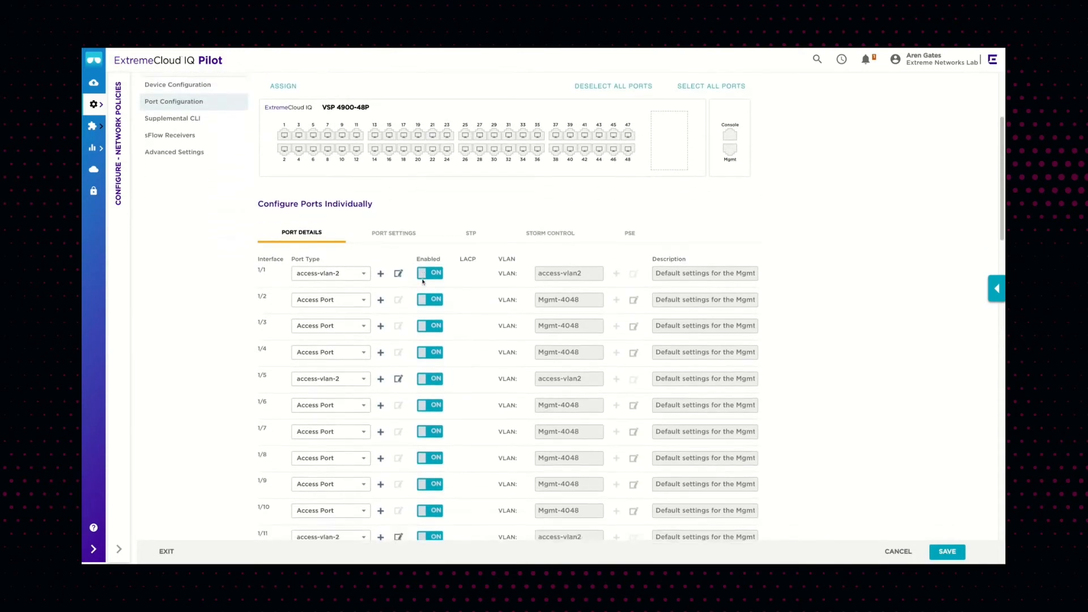
scroll(631, 306, "down", 9)
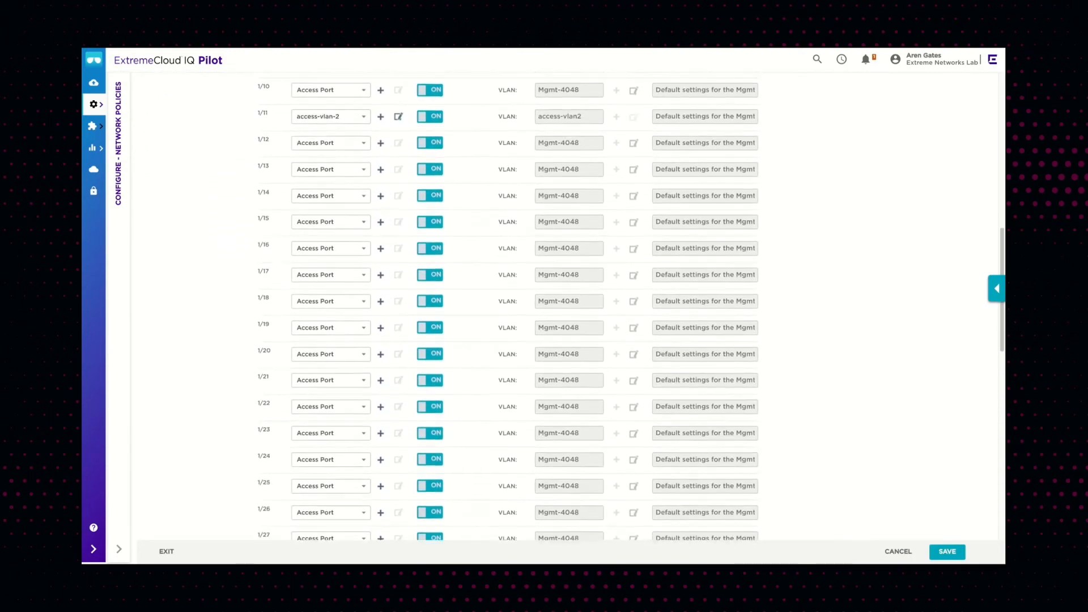
scroll(423, 327, "down", 5)
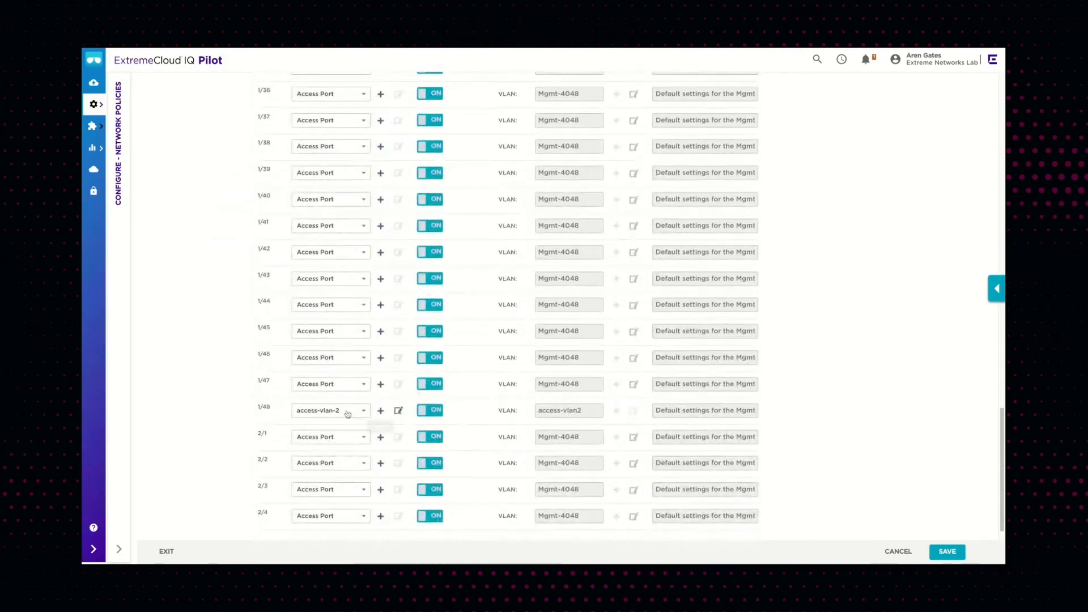
left_click(362, 385)
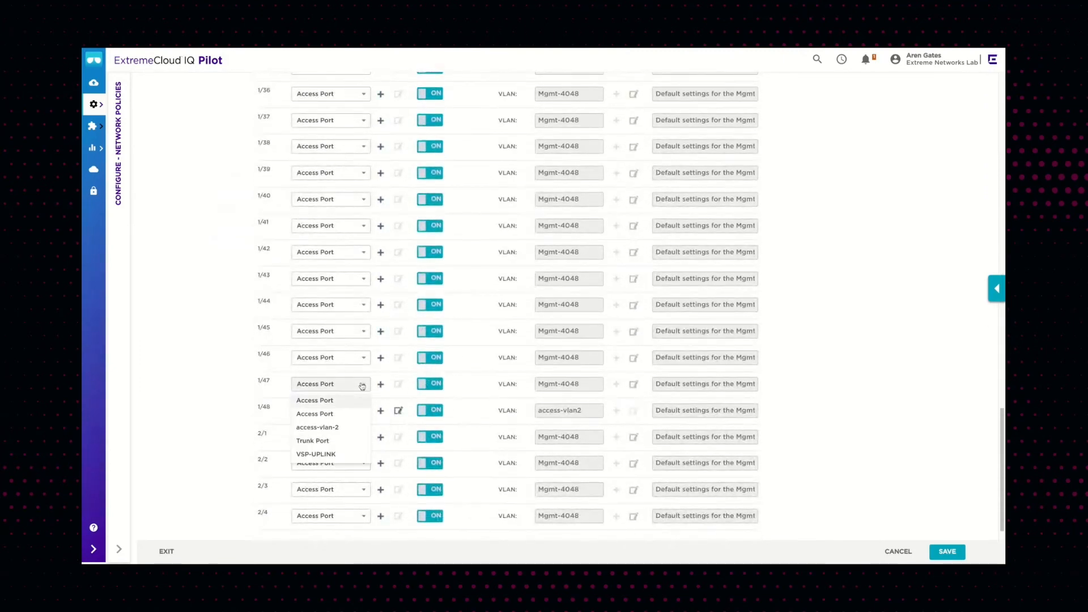
left_click(329, 455)
left_click(329, 455)
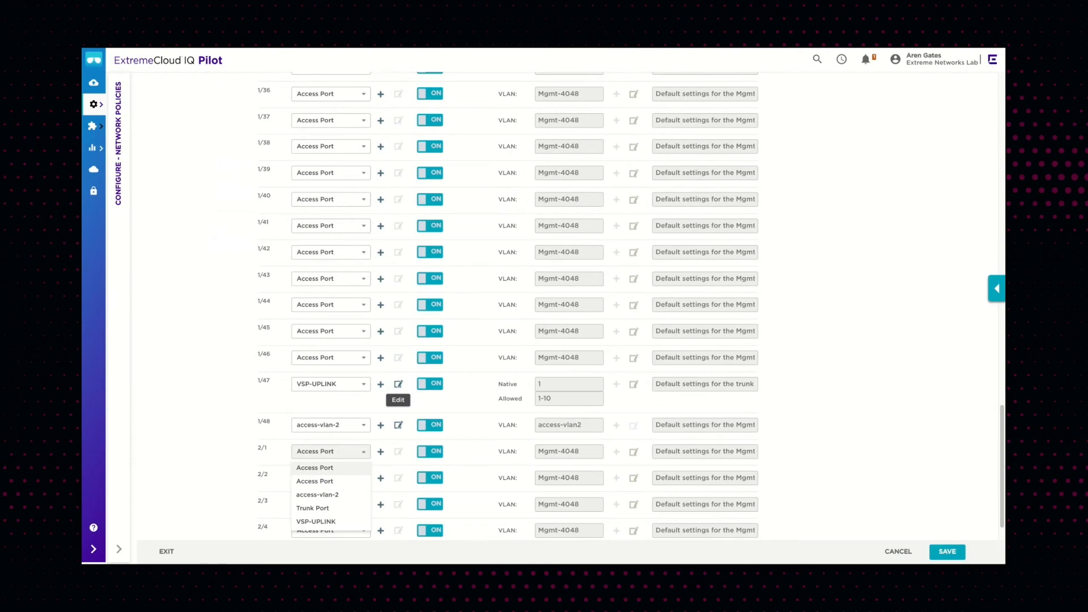
Open the VSP-UPLINK port type to review its trunk usage, native and allowed VLANs, then cancel the edit
left_click(398, 384)
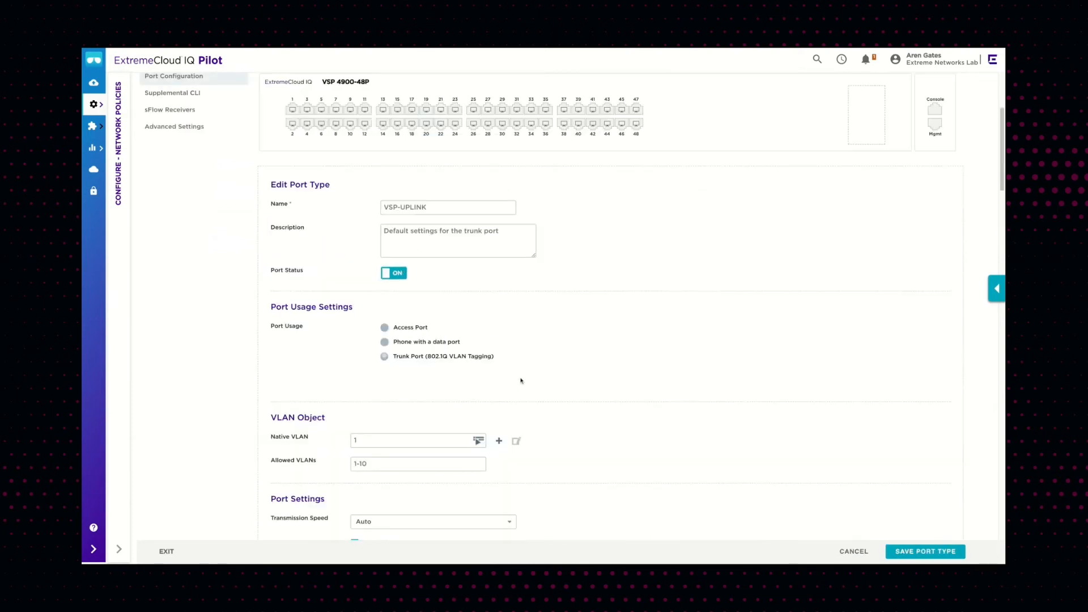
scroll(548, 306, "down", 2)
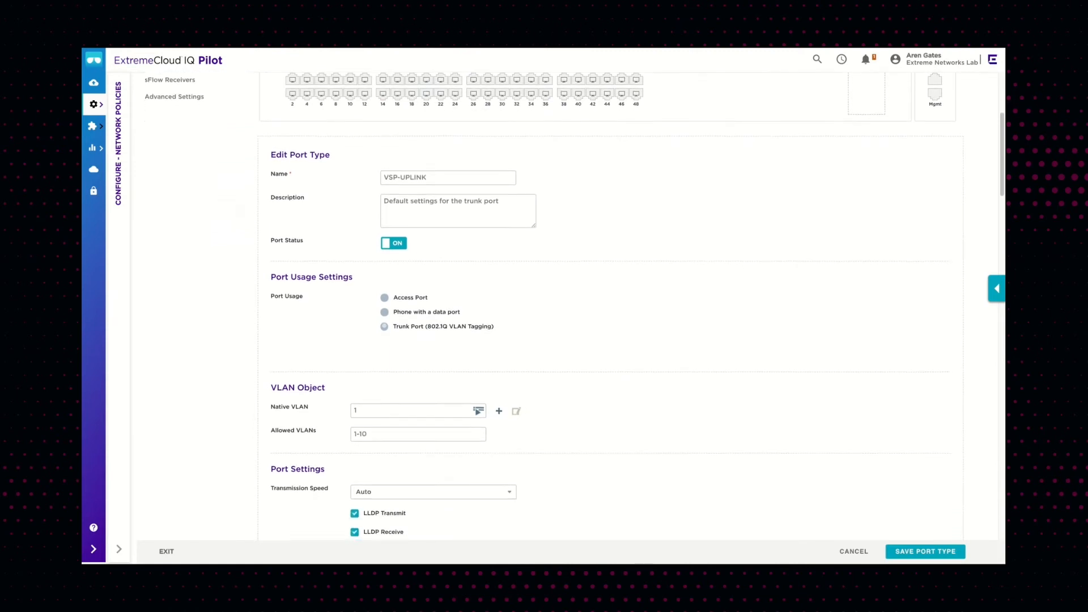
scroll(775, 428, "up", 5)
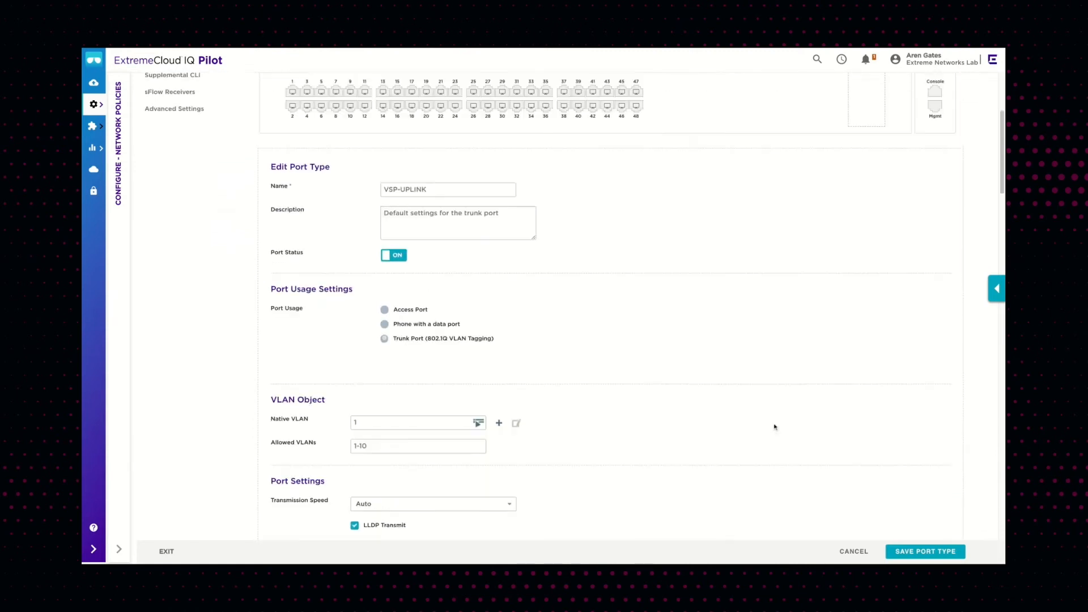
left_click(862, 553)
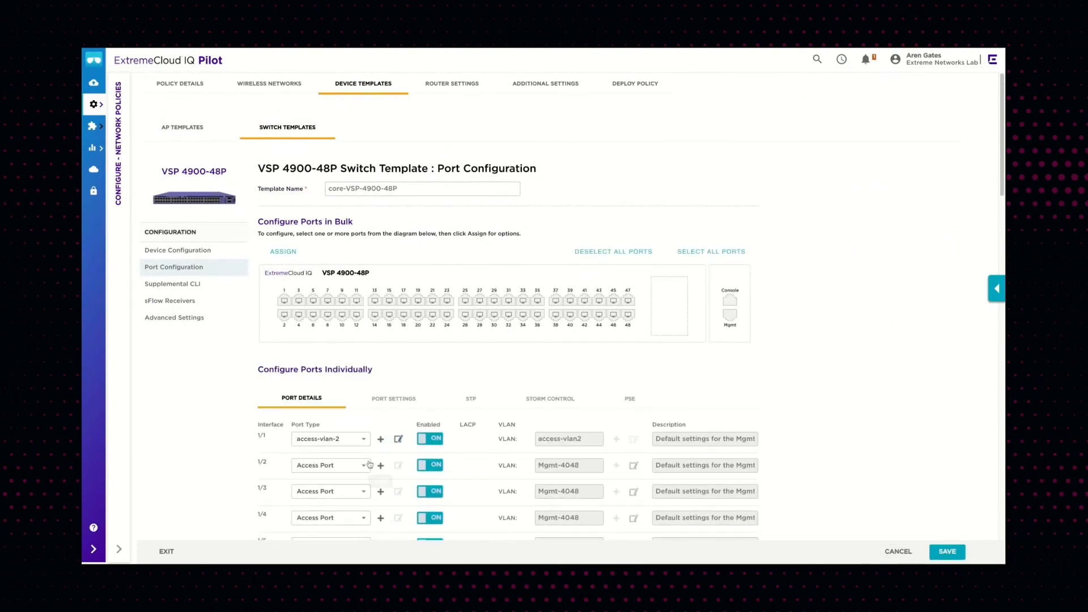
Review the switch template's supplemental CLI commands, then close the template without saving
left_click(195, 287)
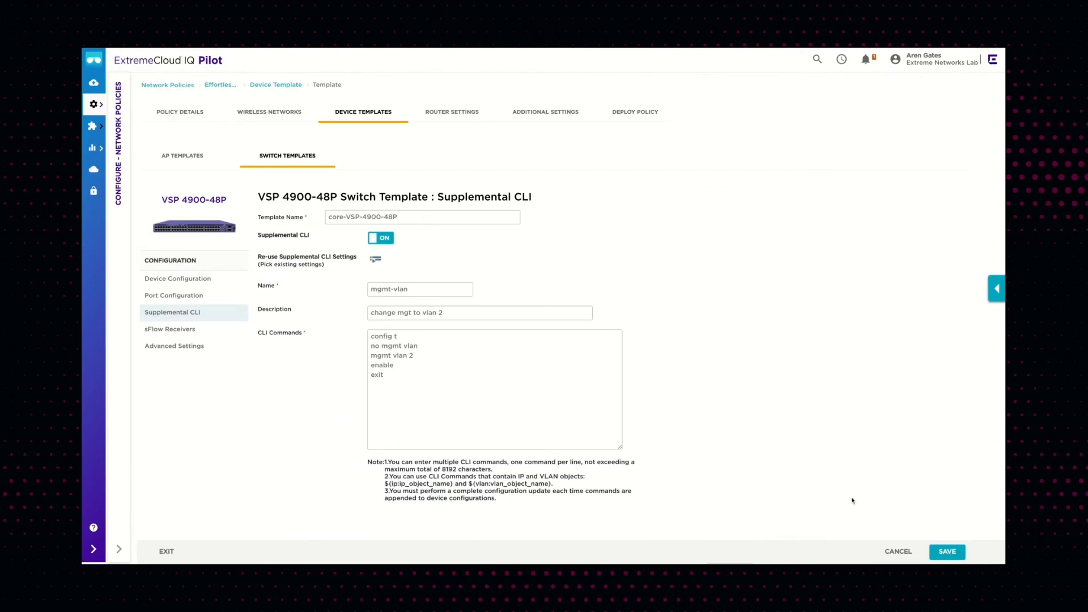
left_click(897, 553)
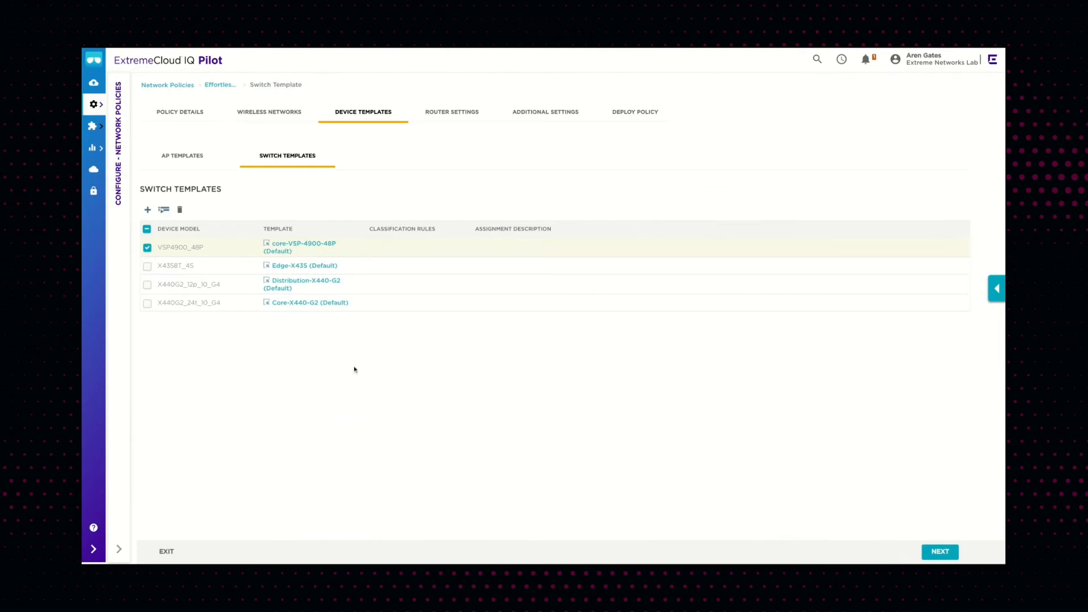
Review the network policy's router templates, network allocation and VPN service settings
left_click(445, 119)
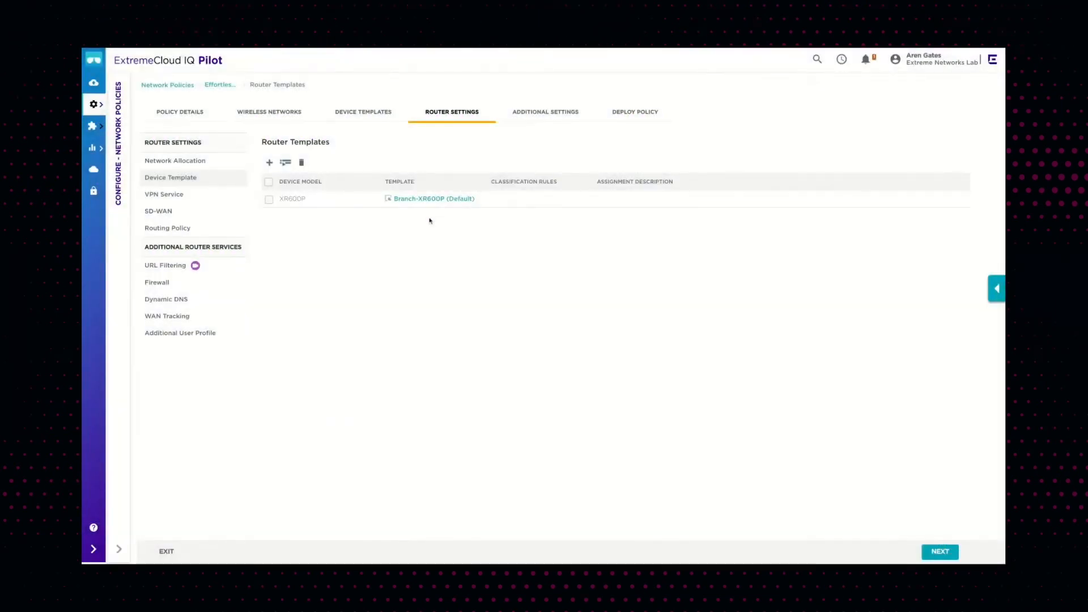
left_click(202, 162)
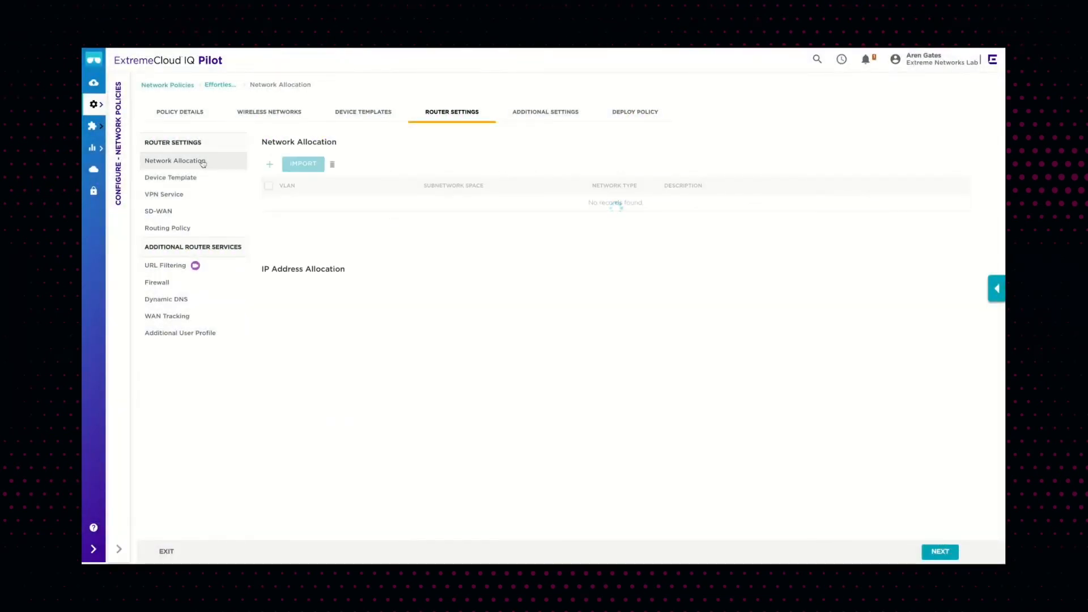
left_click(182, 201)
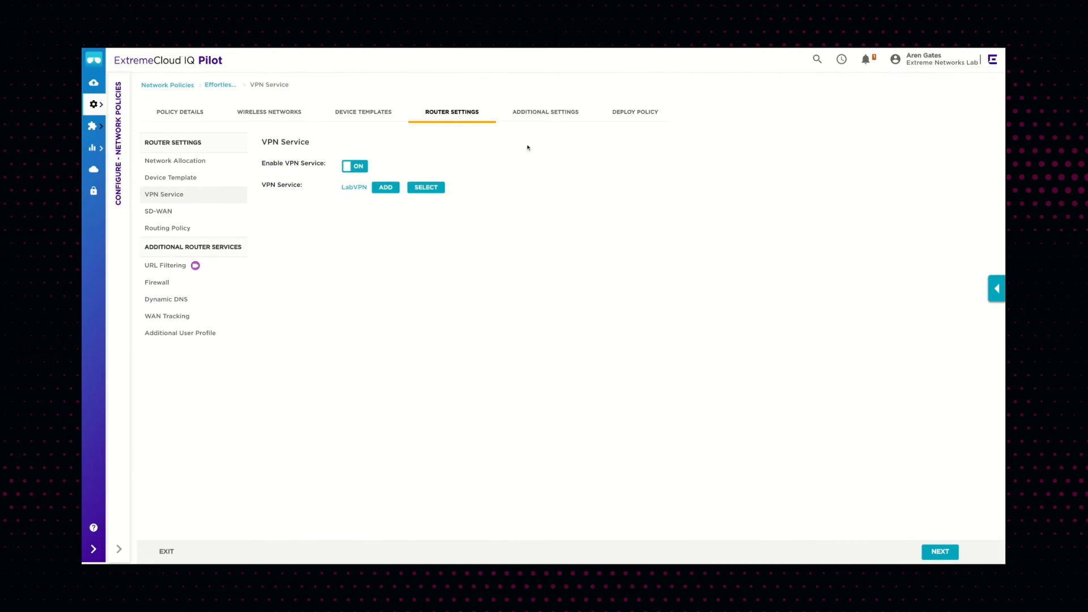
Review the policy's DNS, NTP, SNMP and Syslog server settings under additional settings
left_click(537, 116)
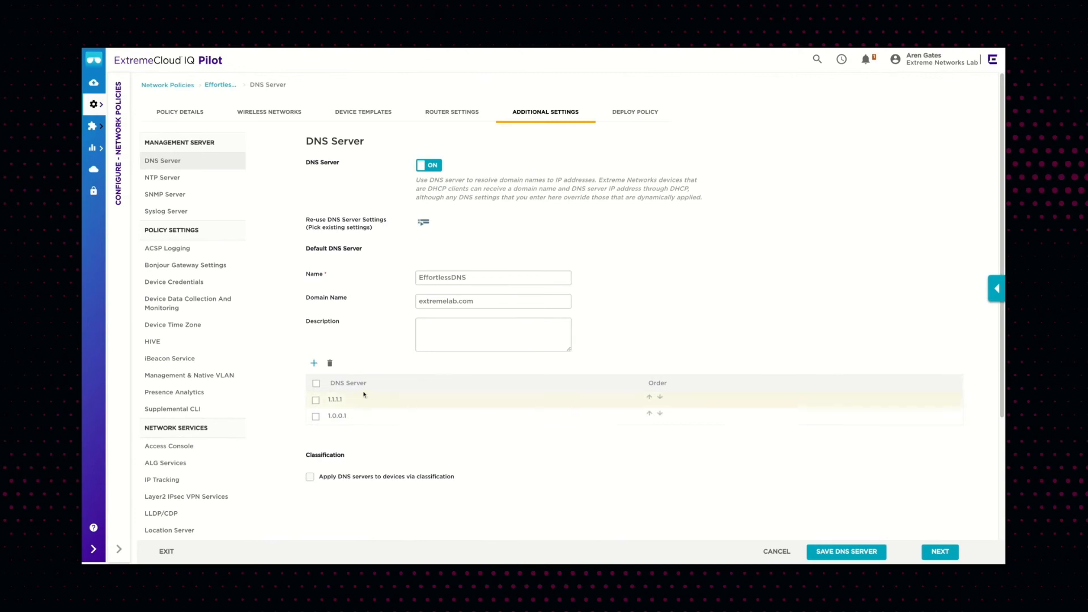
left_click(176, 180)
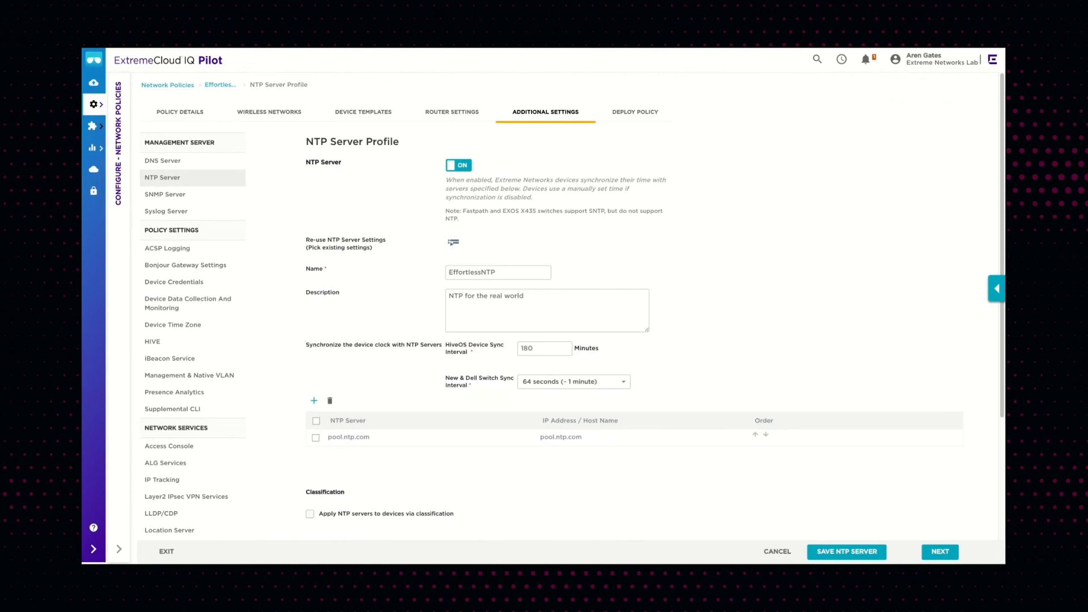
left_click(201, 198)
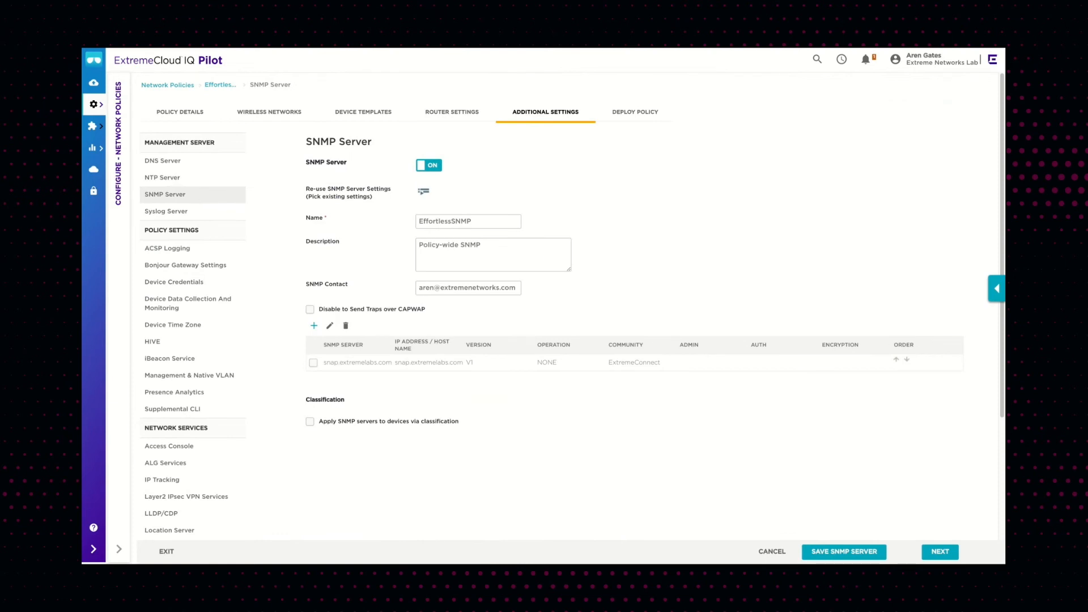
left_click(206, 214)
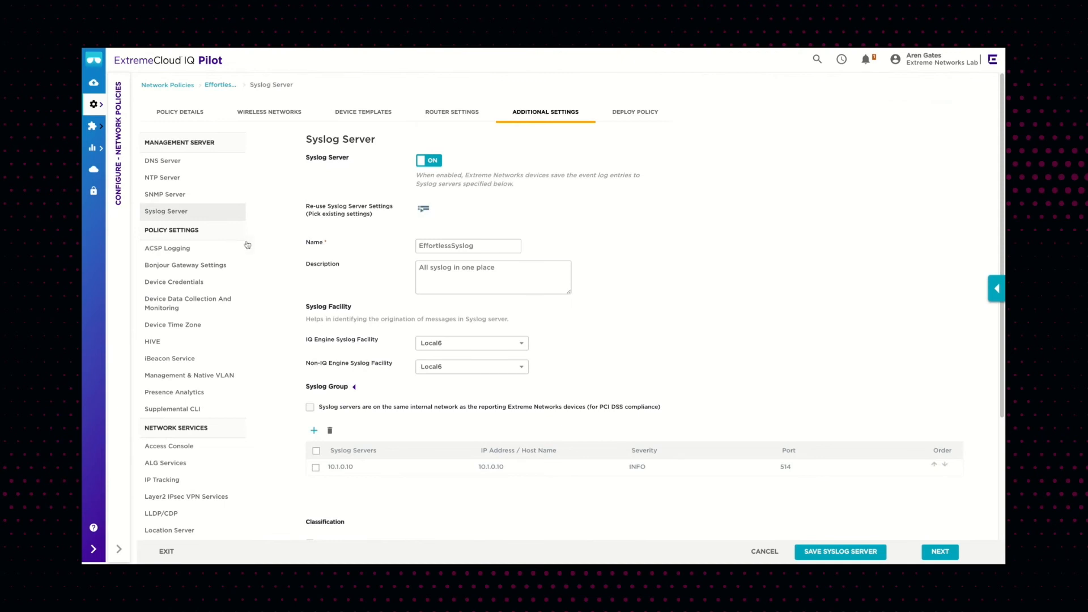
scroll(256, 261, "down", 5)
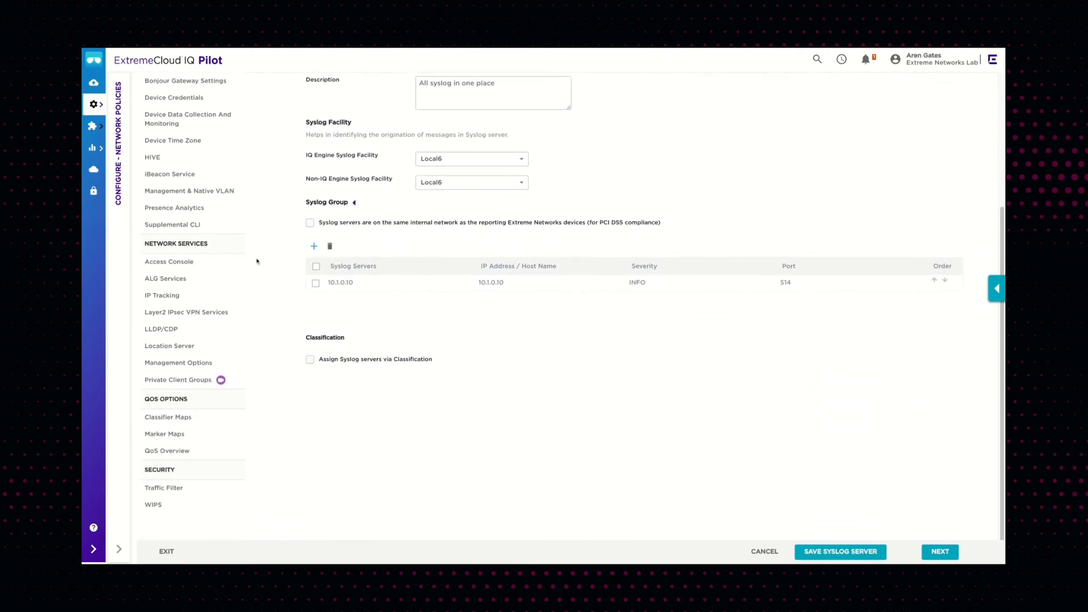
scroll(257, 229, "up", 5)
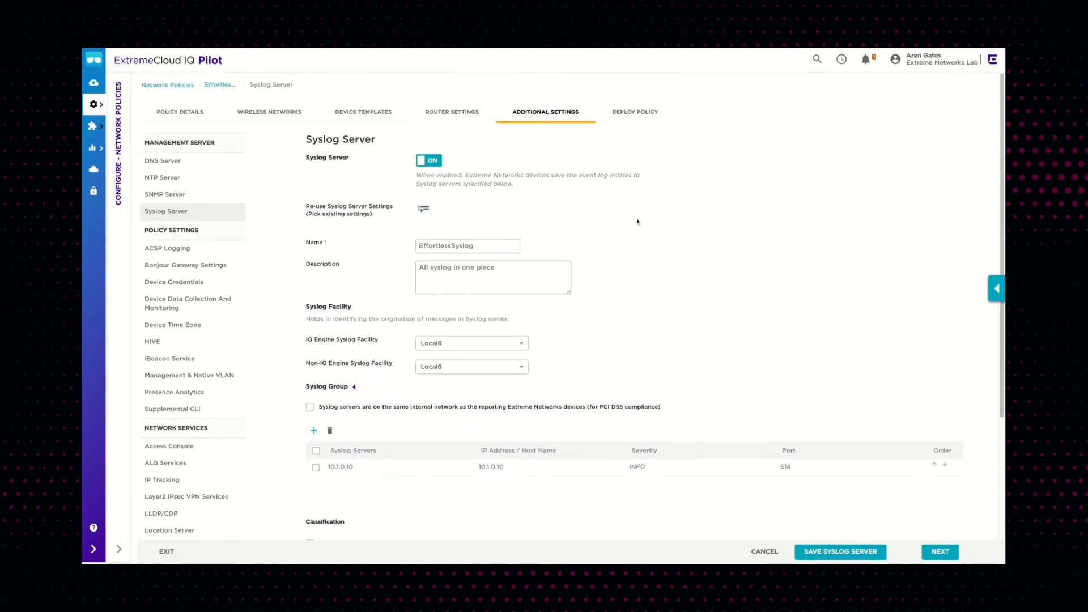
Open the VSP-4900-48P switch's pending configuration audit and delta on the deploy page, then close it
left_click(635, 113)
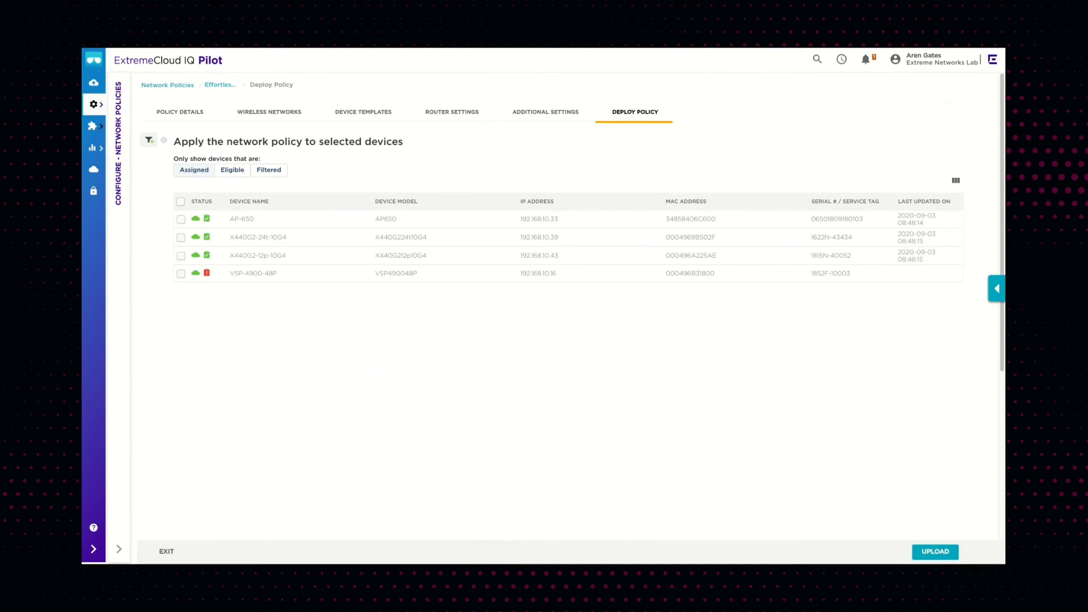
left_click(207, 274)
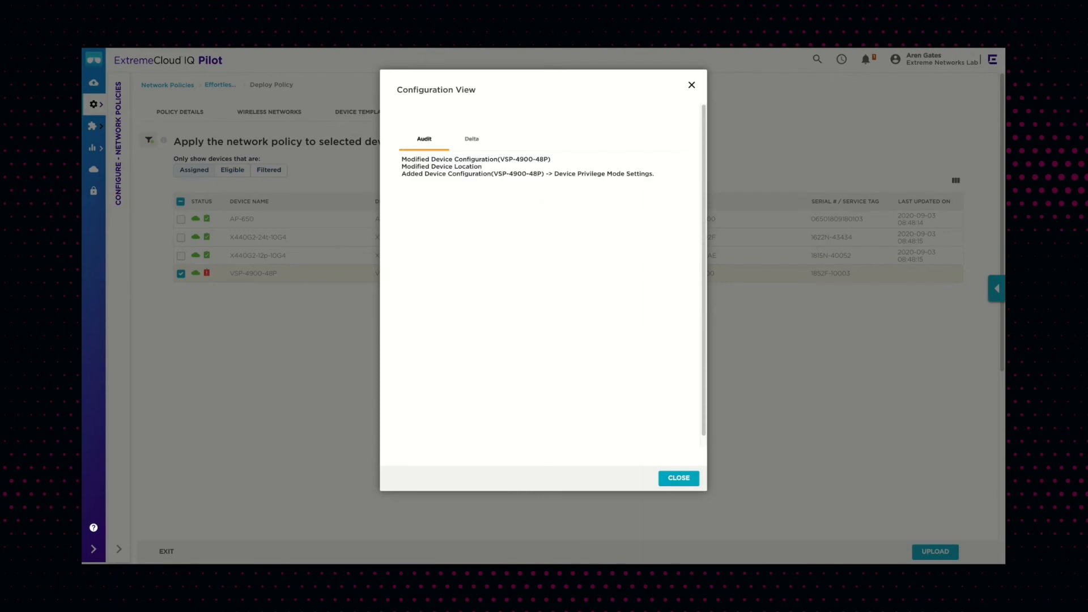
left_click(471, 141)
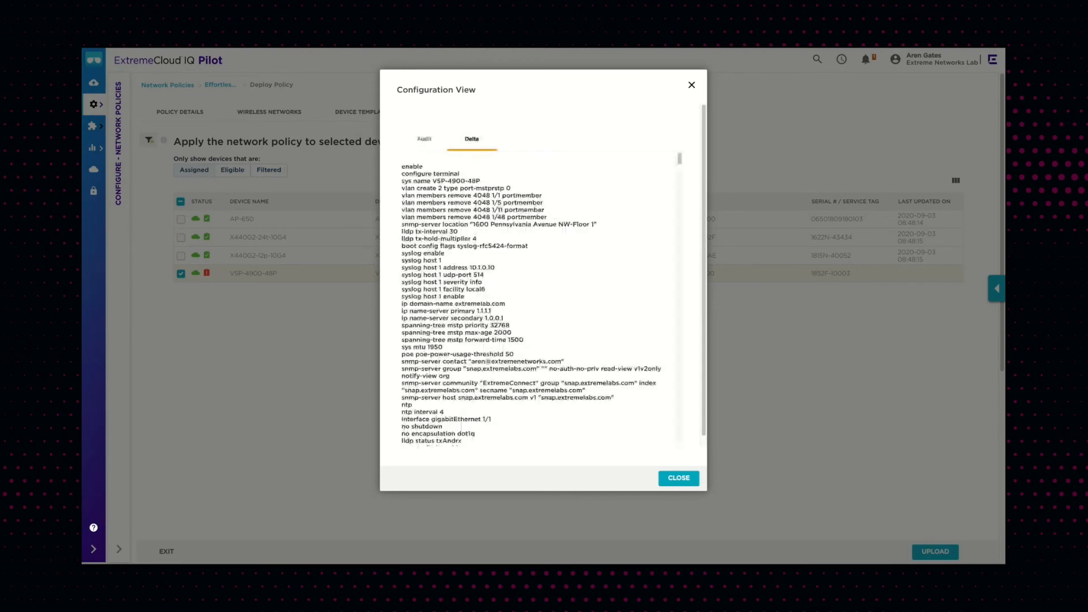
scroll(526, 224, "down", 5)
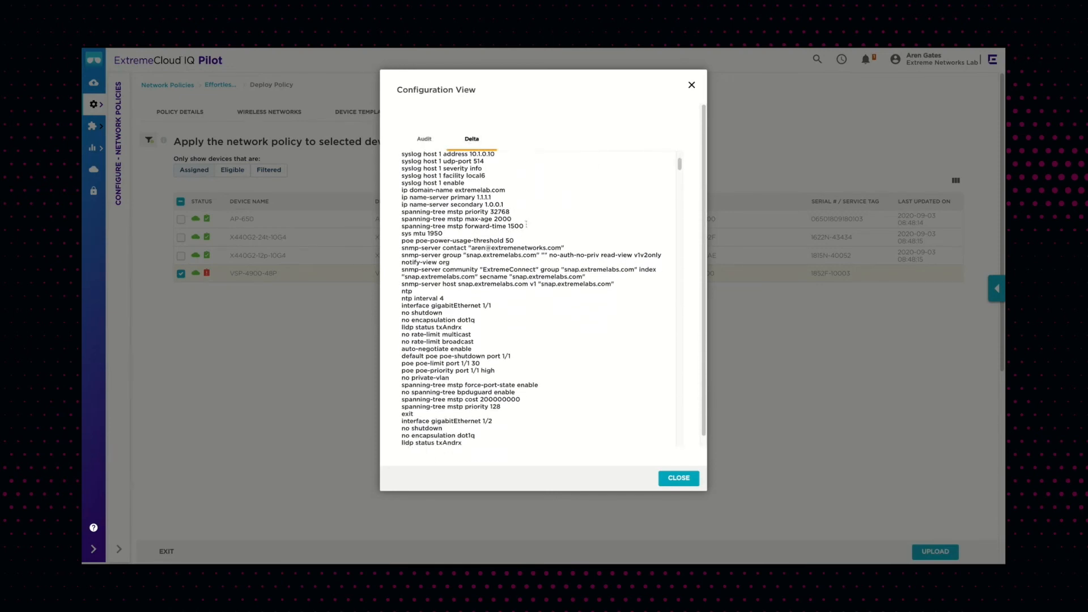
scroll(526, 224, "down", 11)
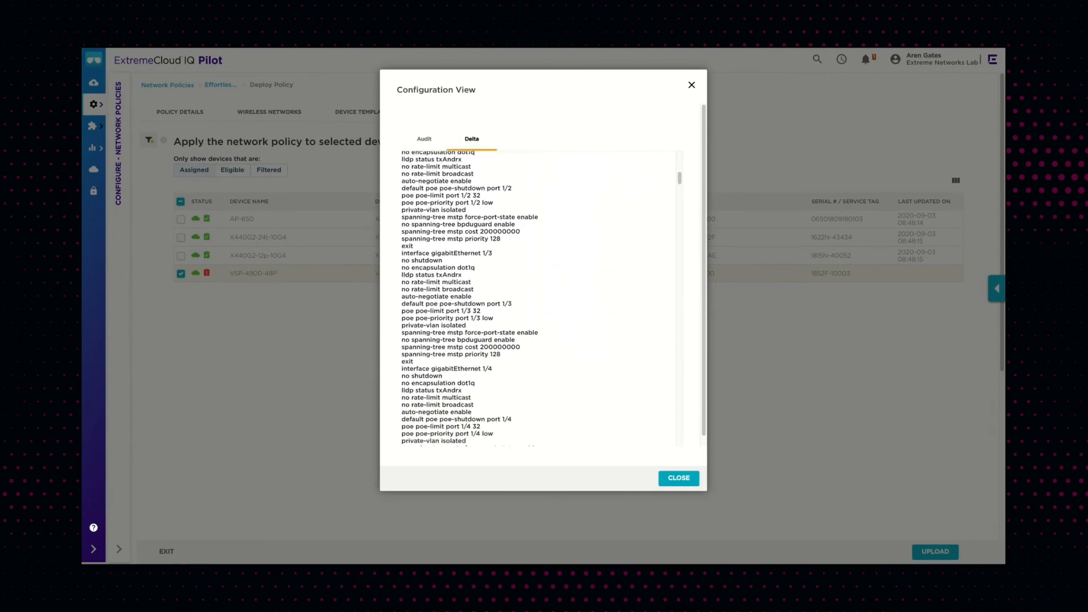
scroll(526, 225, "down", 9)
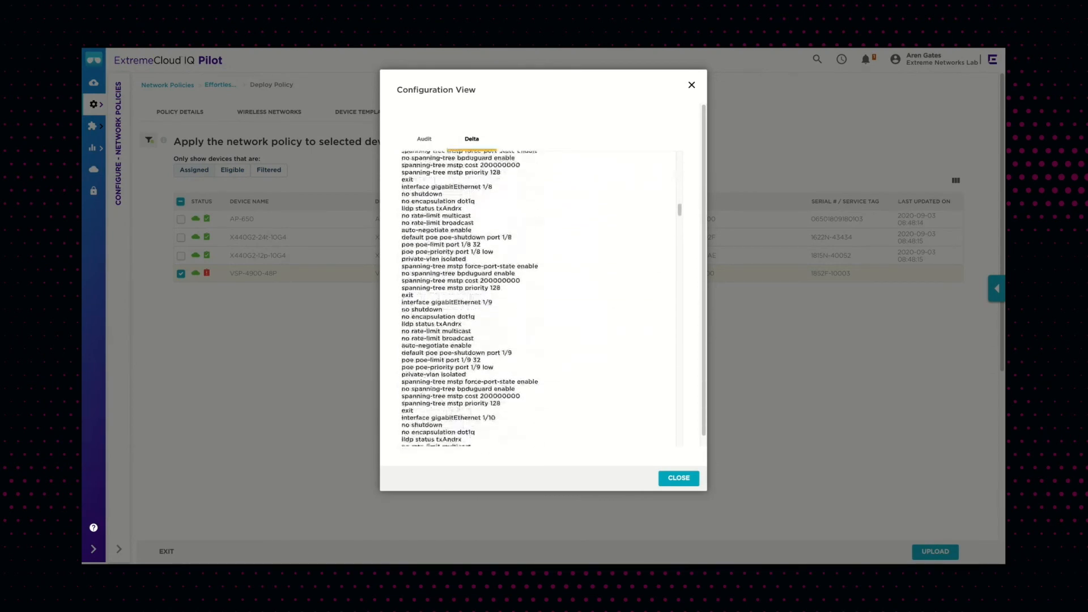
scroll(470, 297, "down", 13)
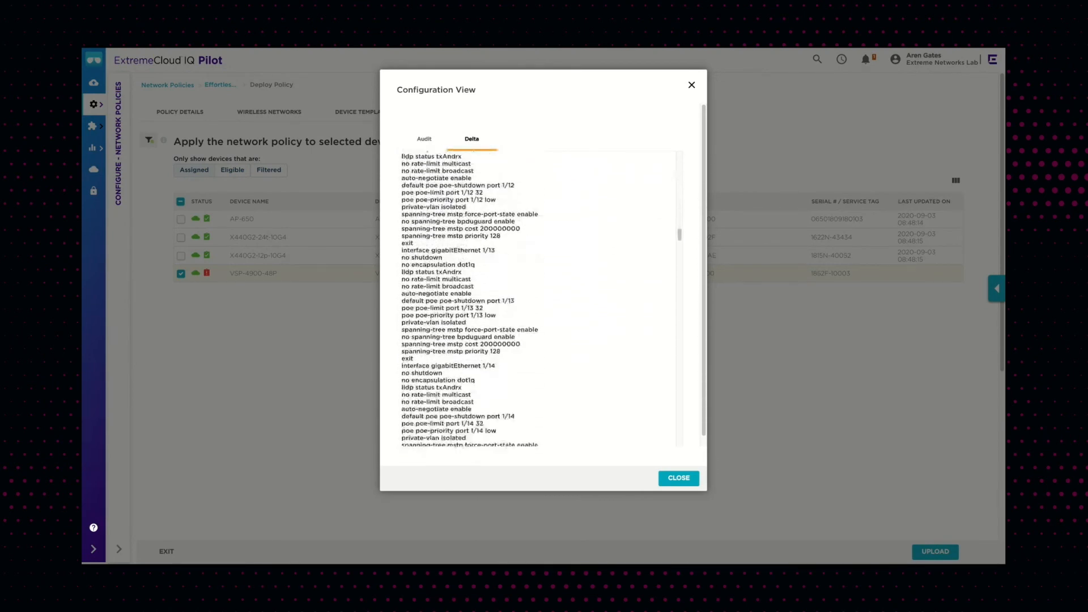
scroll(470, 297, "down", 17)
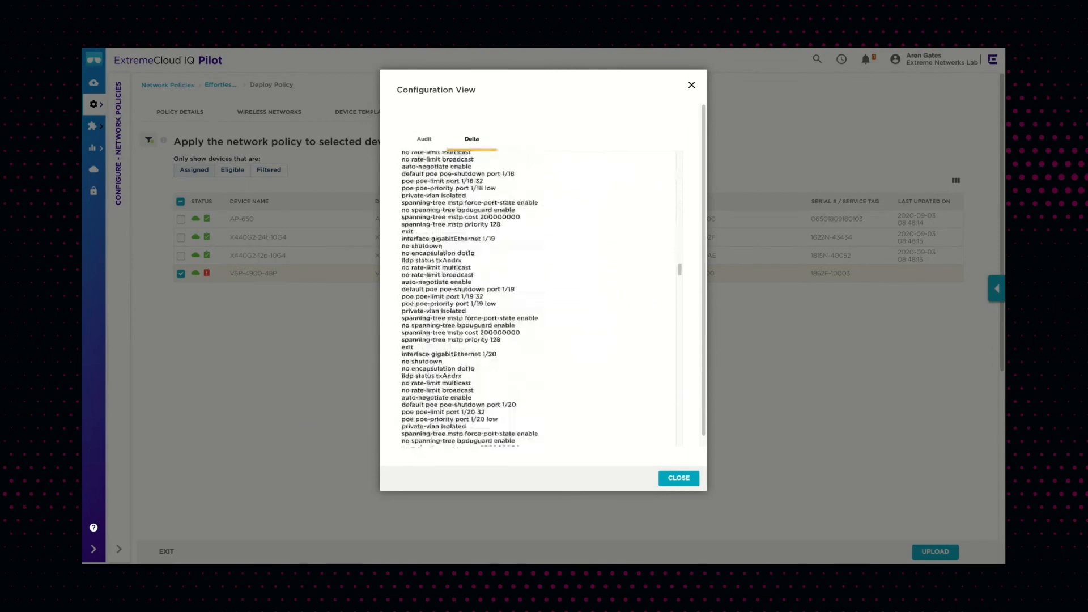
scroll(470, 298, "down", 16)
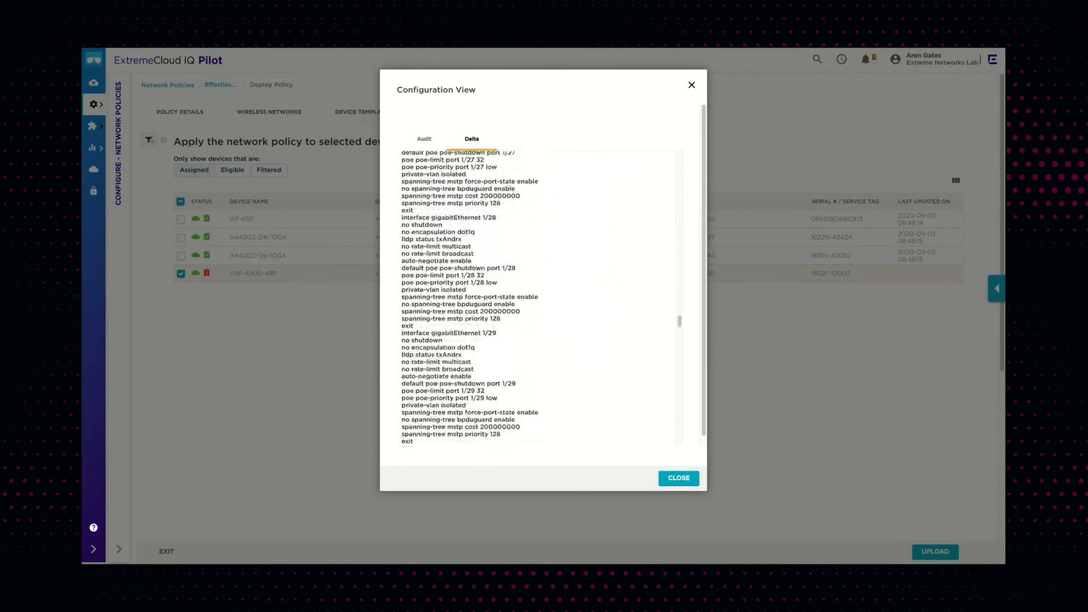
left_click(679, 478)
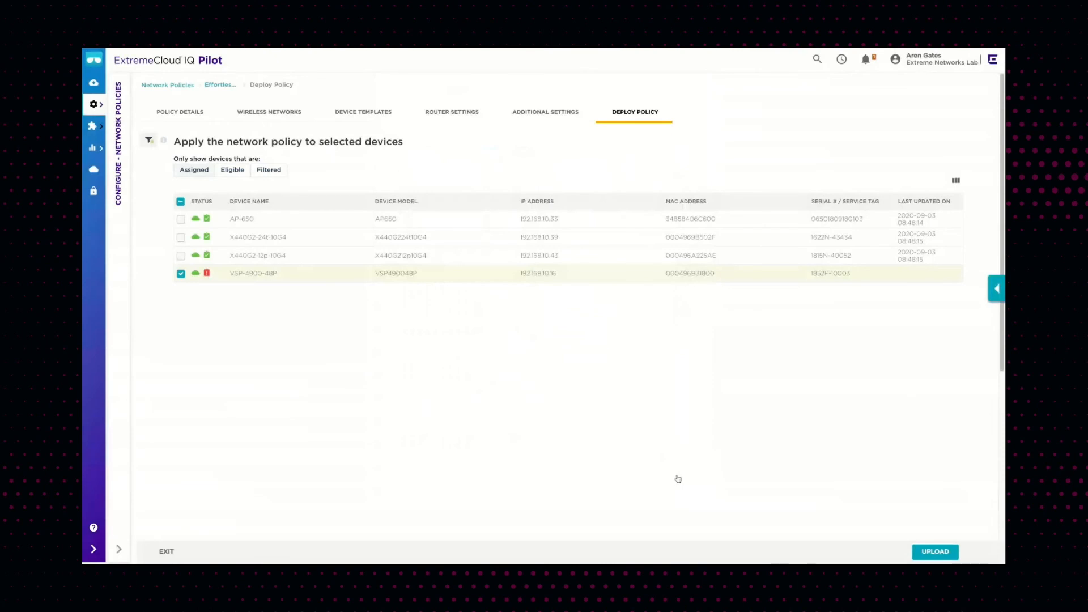
Upload the network policy and configuration update to the selected VSP-4900-48P switch
left_click(929, 554)
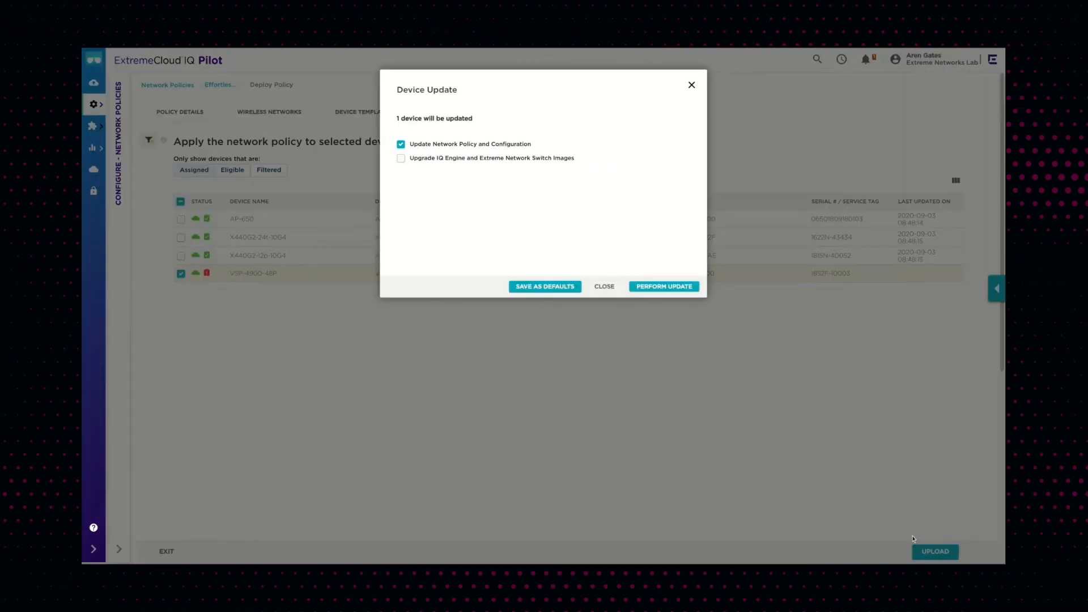
left_click(678, 291)
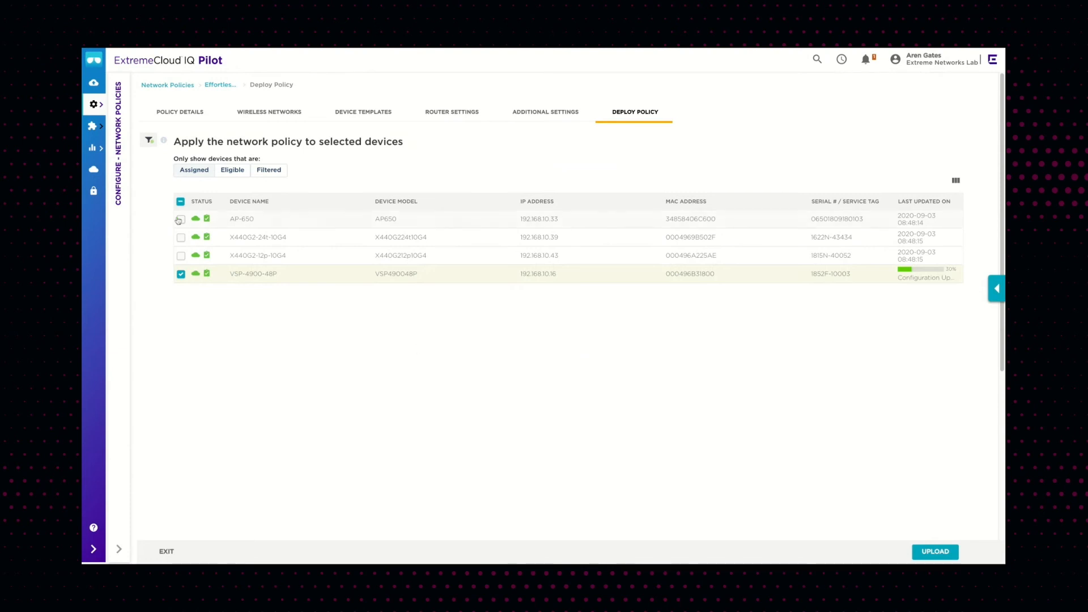
Open the Network 360 Monitor and examine the network topology view
left_click(94, 149)
left_click(157, 128)
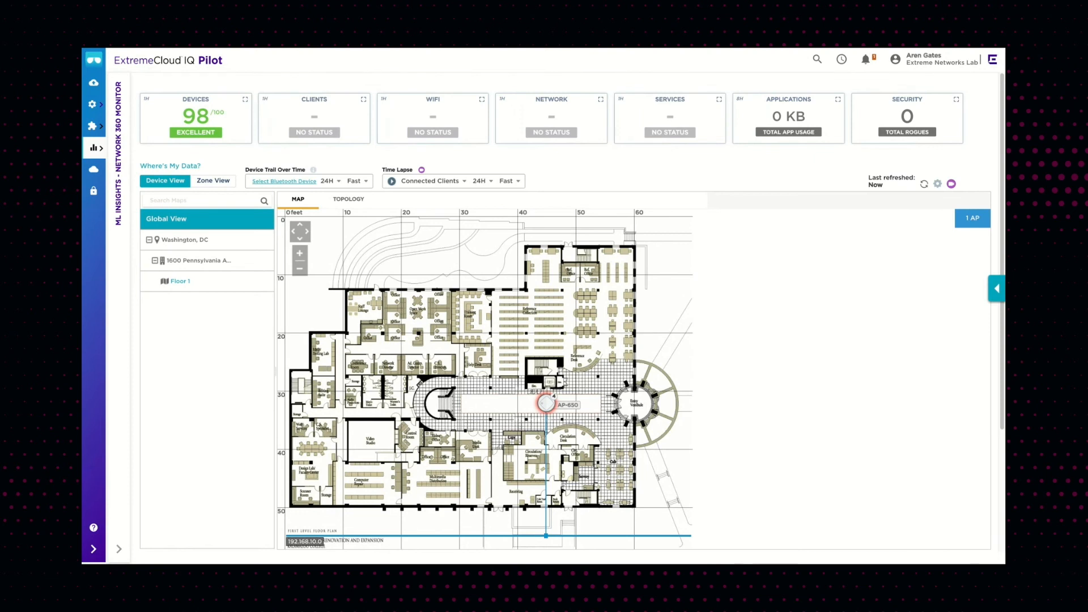
left_click(349, 200)
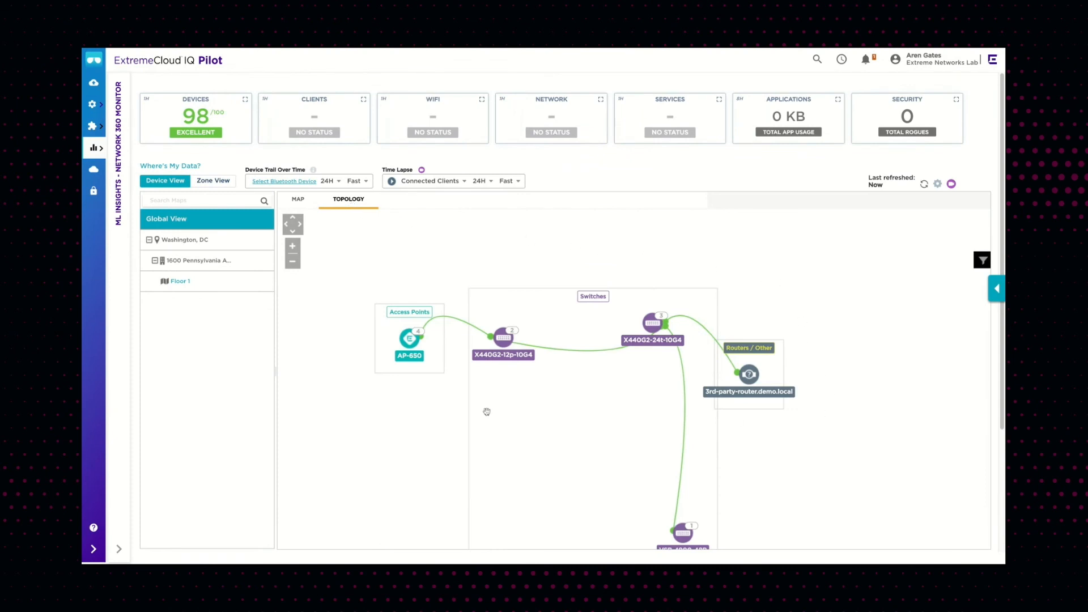
scroll(244, 400, "down", 2)
scroll(245, 394, "down", 2)
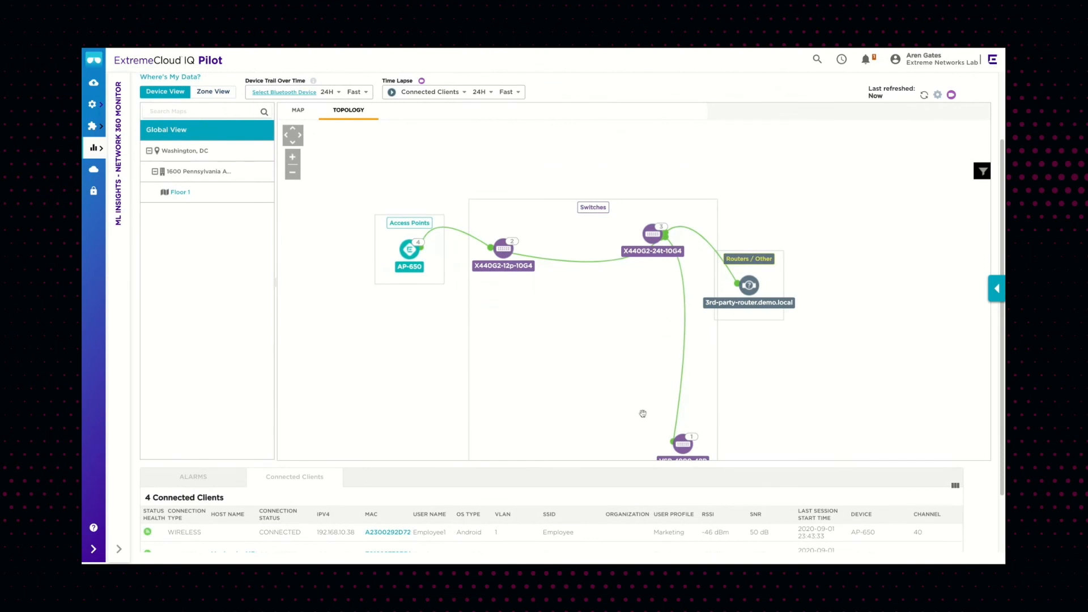
Move the VSP-4900-48P switch node into the Switches group on the topology and open its details
left_click_drag(681, 442, 664, 338)
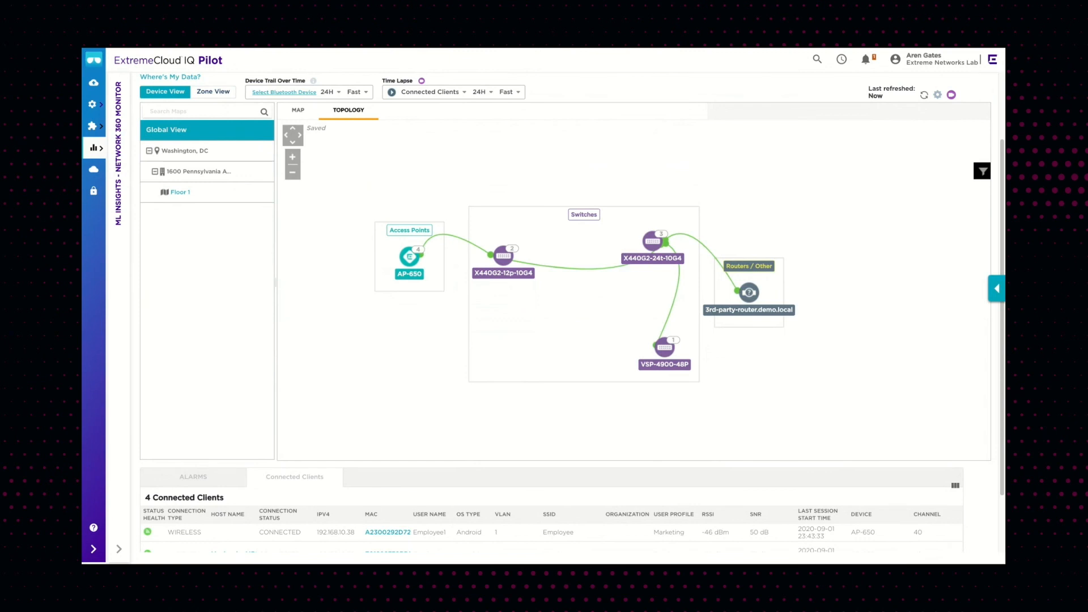
left_click(665, 349)
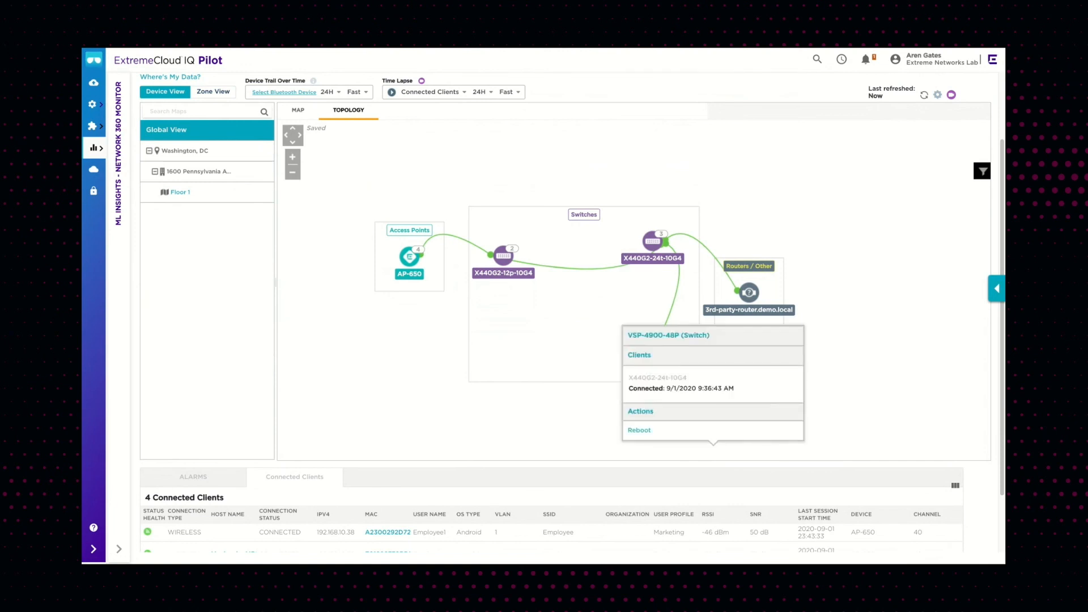
Open the X440G2-24t-10G4 switch's details and show its hidden clients, then close the popup
left_click(654, 241)
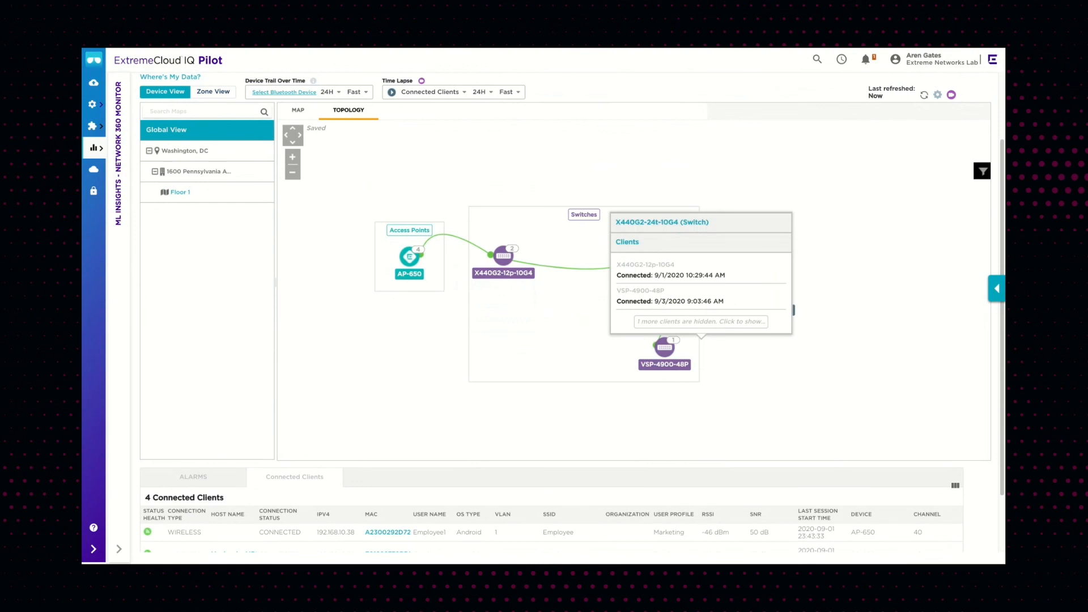
left_click(669, 323)
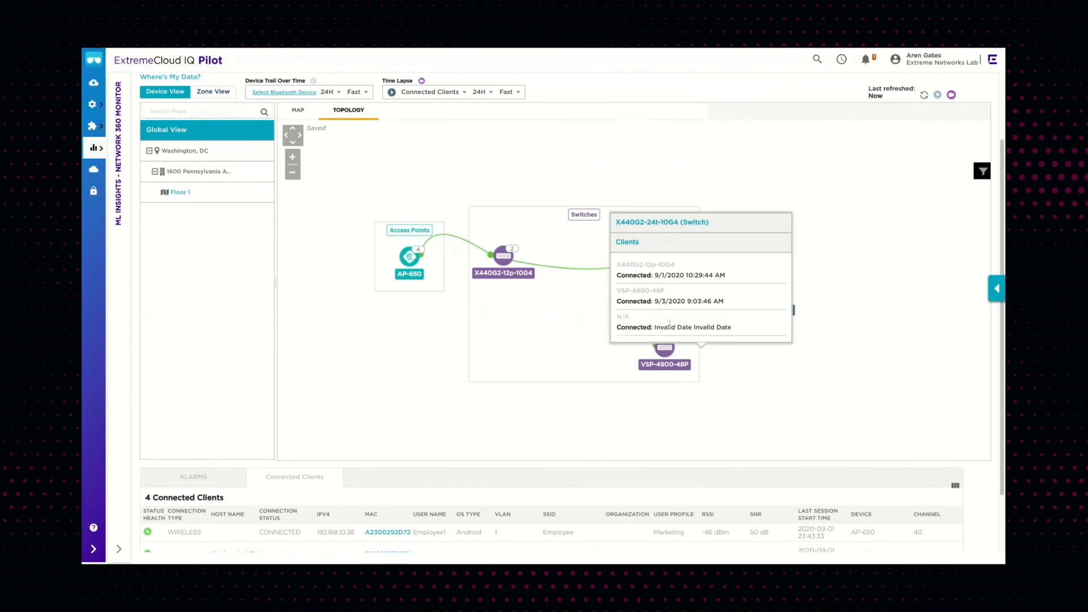
left_click(671, 398)
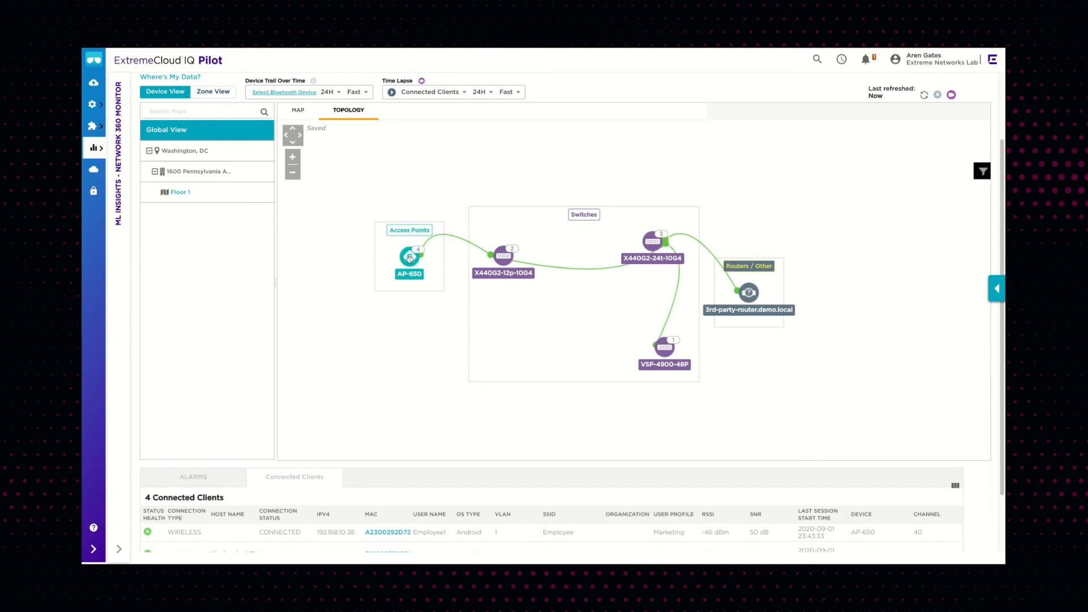
Open the AP-650 access point's details showing its hidden clients, then view the 3rd-party router's details
left_click(410, 259)
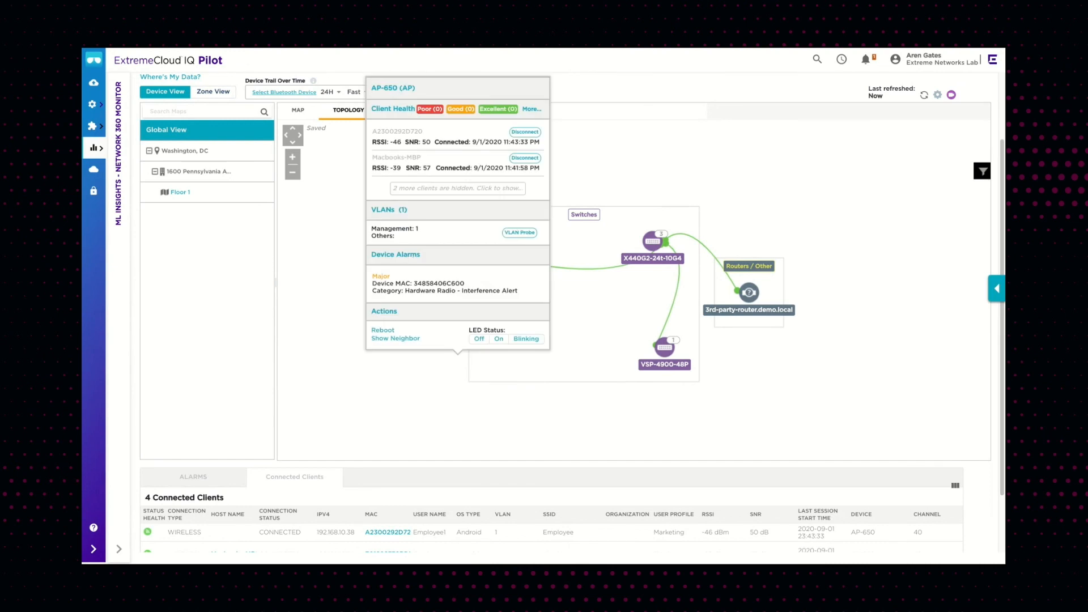
left_click(434, 188)
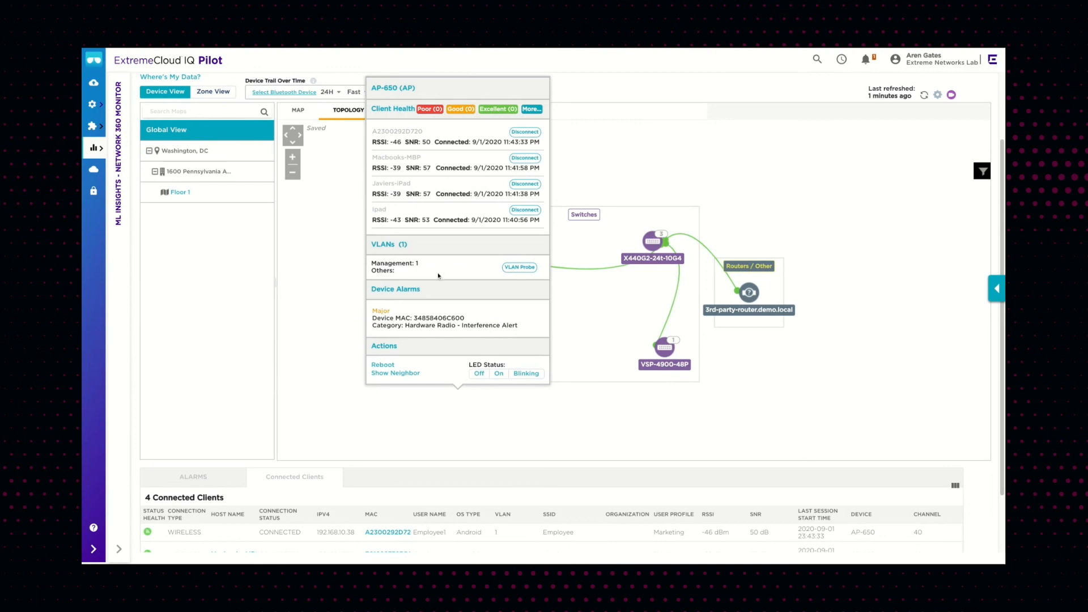
left_click(750, 341)
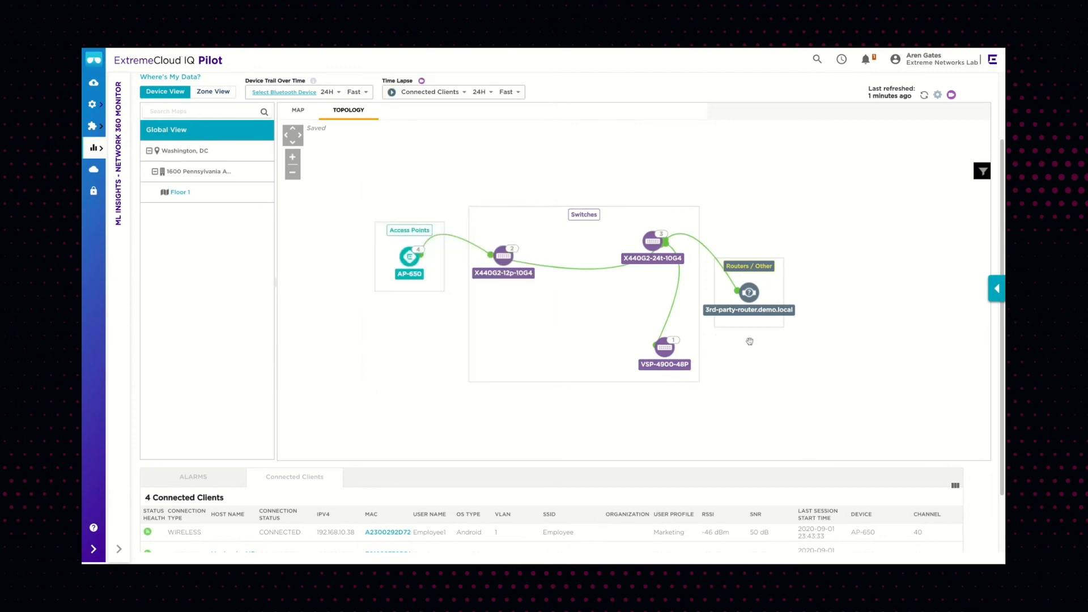
left_click(749, 292)
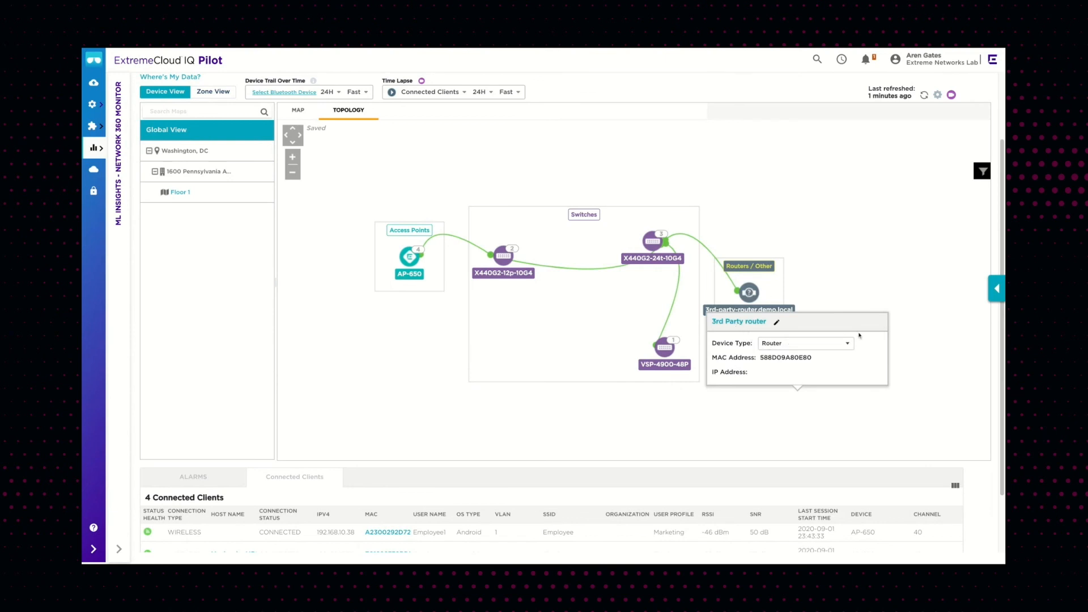
left_click(861, 296)
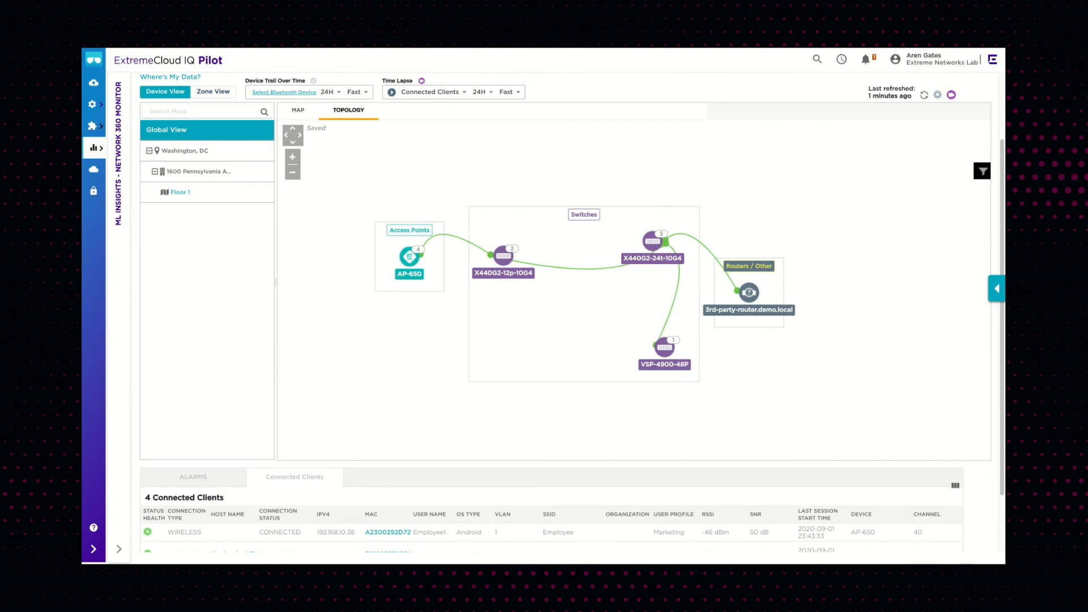
Open the Macbooks-MBP client's details from the connected clients list
scroll(220, 348, "down", 2)
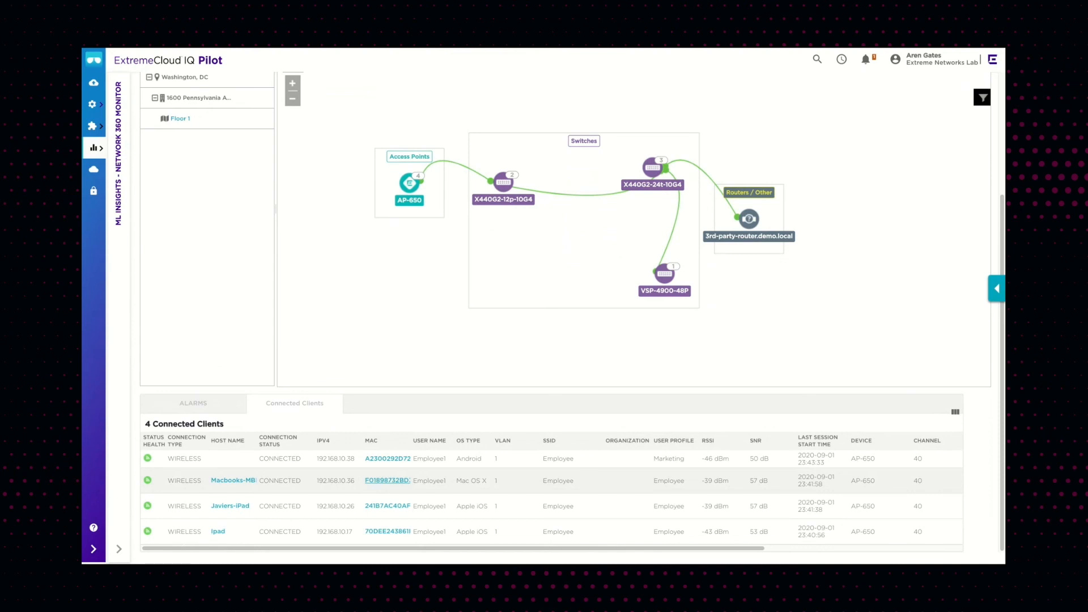
left_click(387, 480)
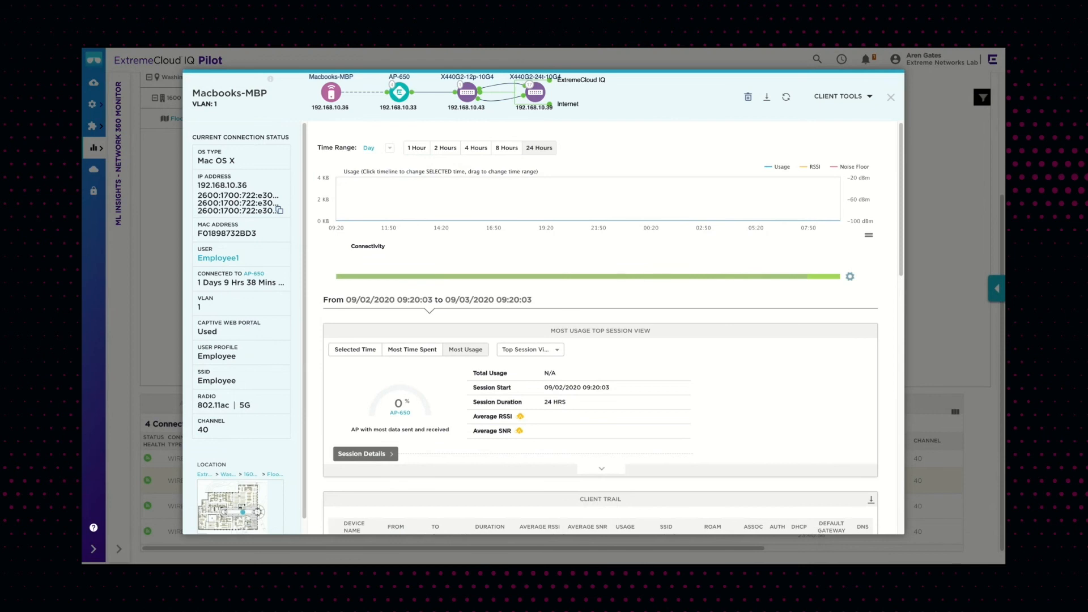
Expand the first AP-650 session in the client trail and review its connection steps and client events
scroll(335, 437, "down", 2)
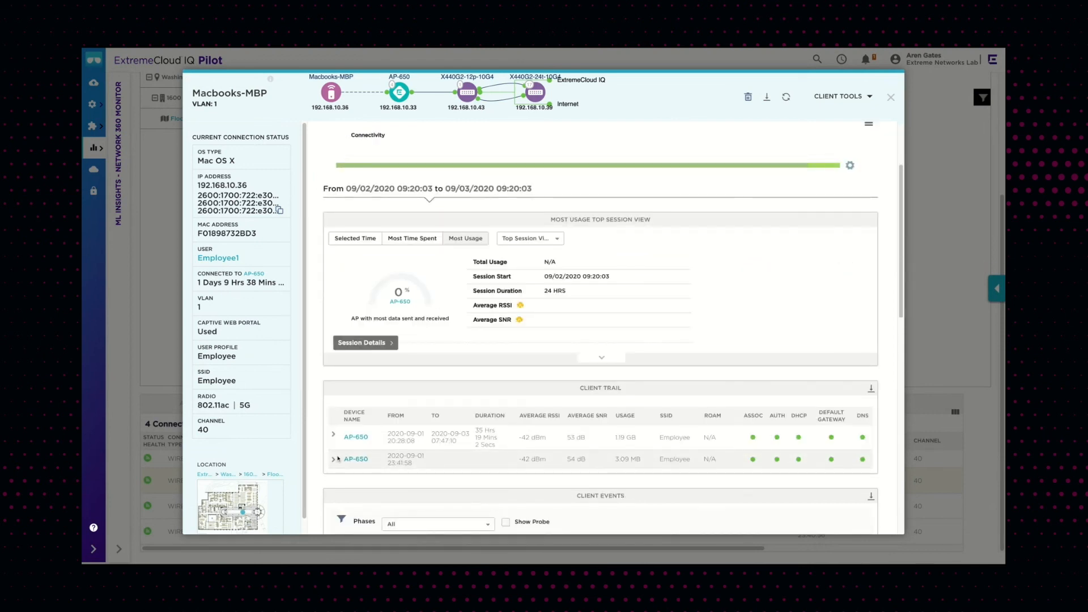
left_click(335, 437)
scroll(335, 437, "down", 3)
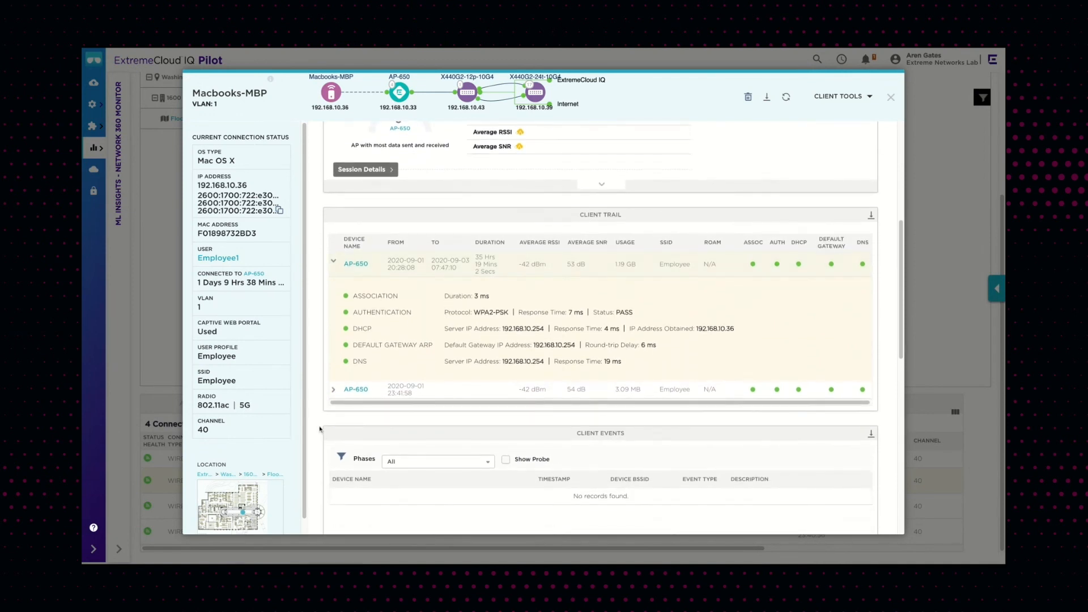
scroll(320, 429, "down", 1)
scroll(319, 429, "down", 2)
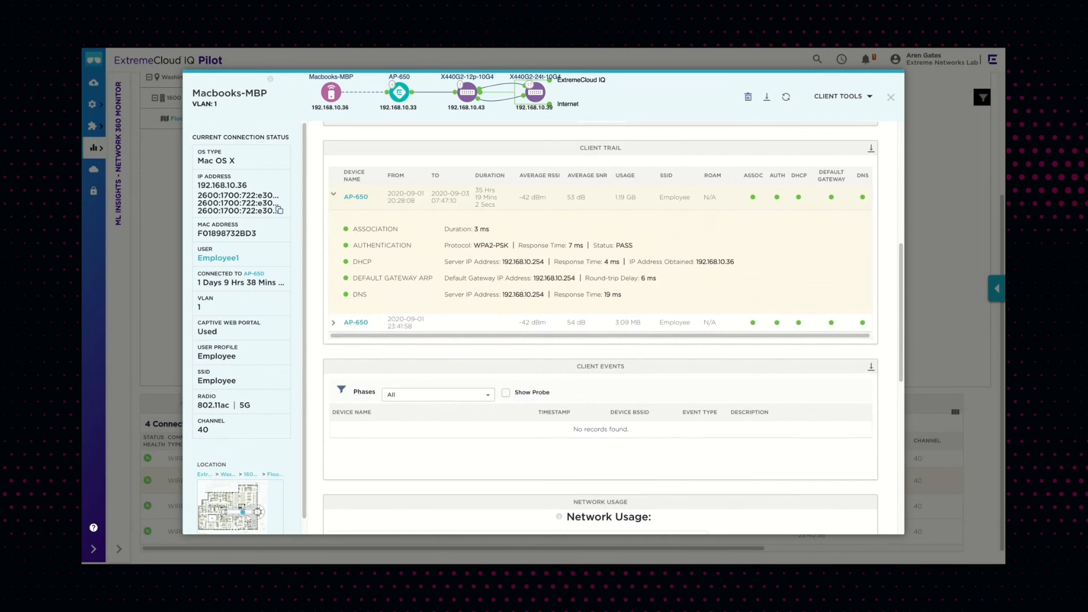
scroll(319, 429, "down", 1)
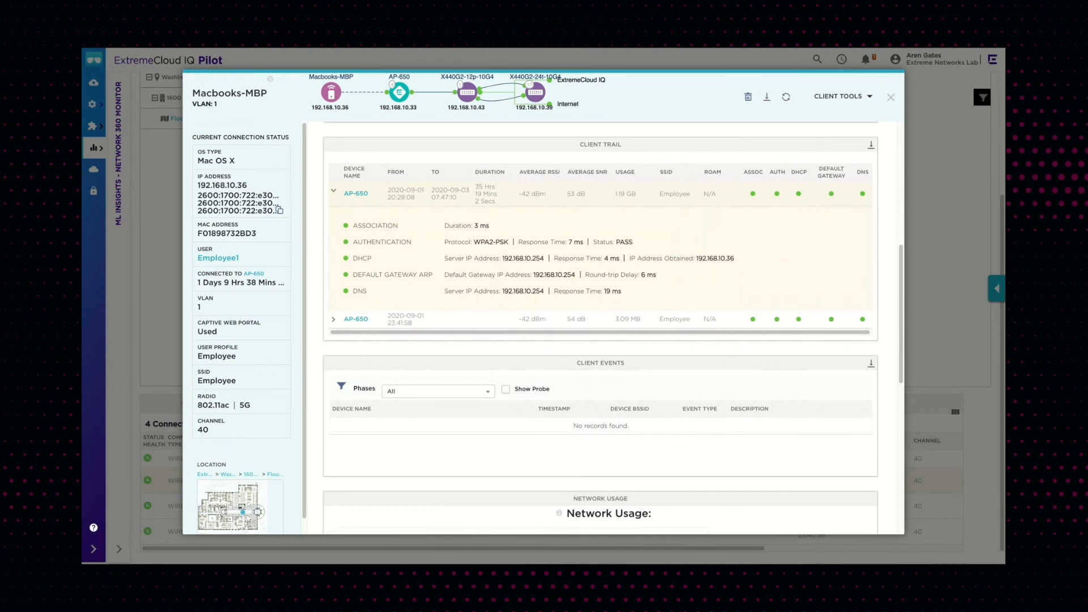